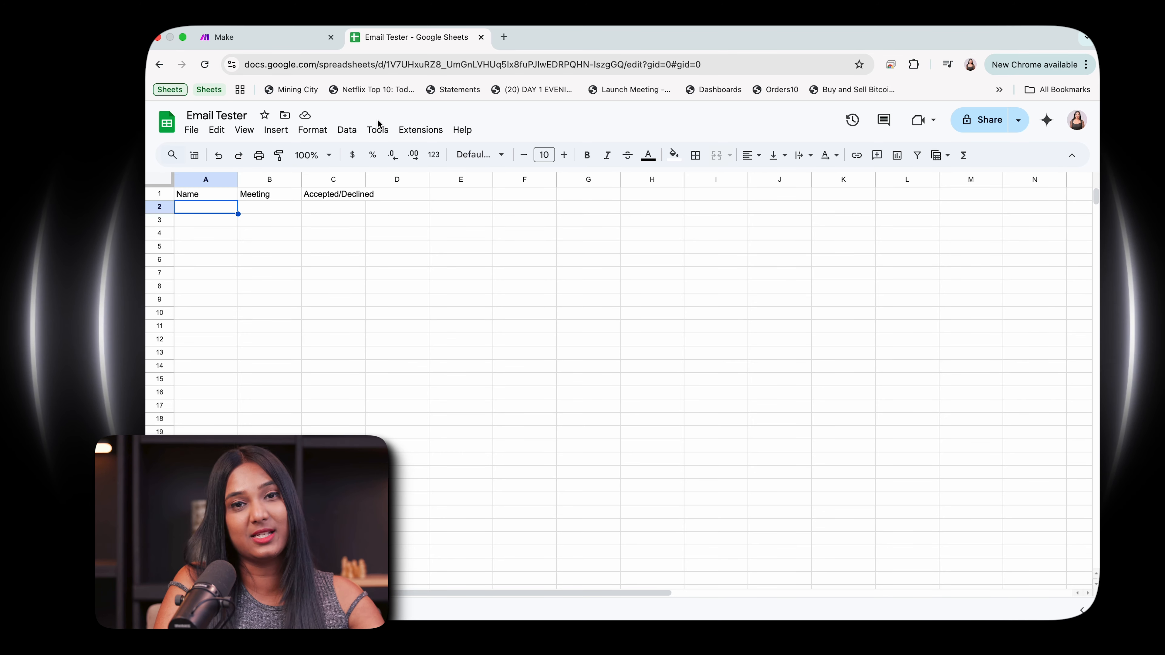
Step: Switch to Make and create a new scenario that starts with the Gmail Watch Emails module
{"action": "left_click", "coordinate": [248, 39]}
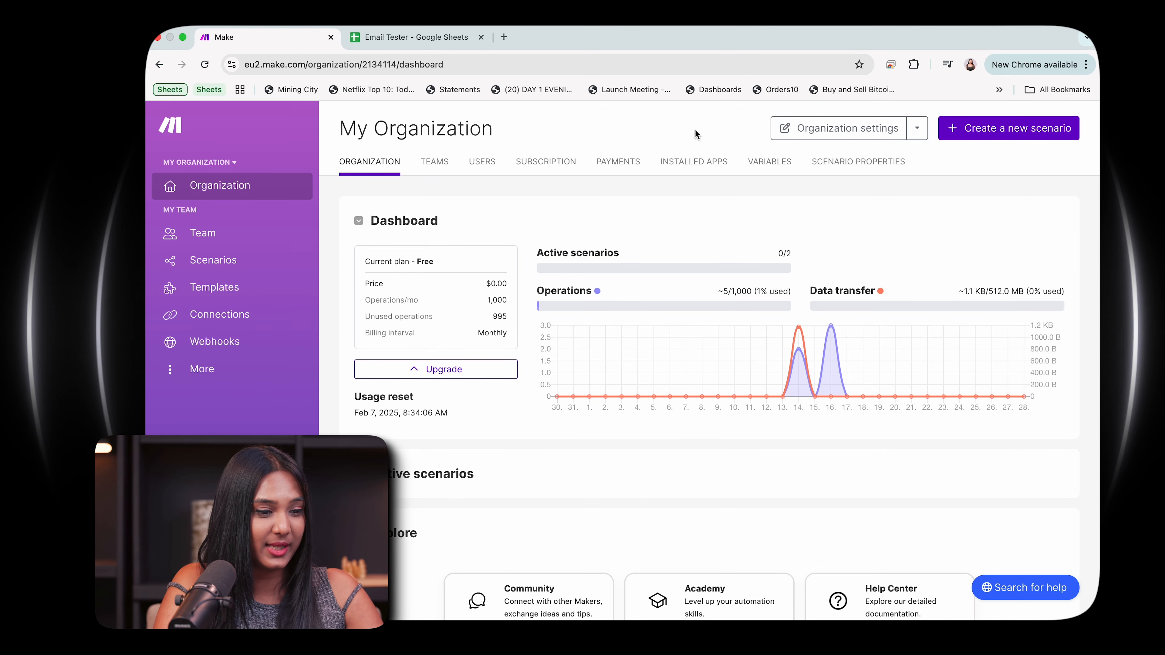
{"action": "left_click", "coordinate": [1025, 133]}
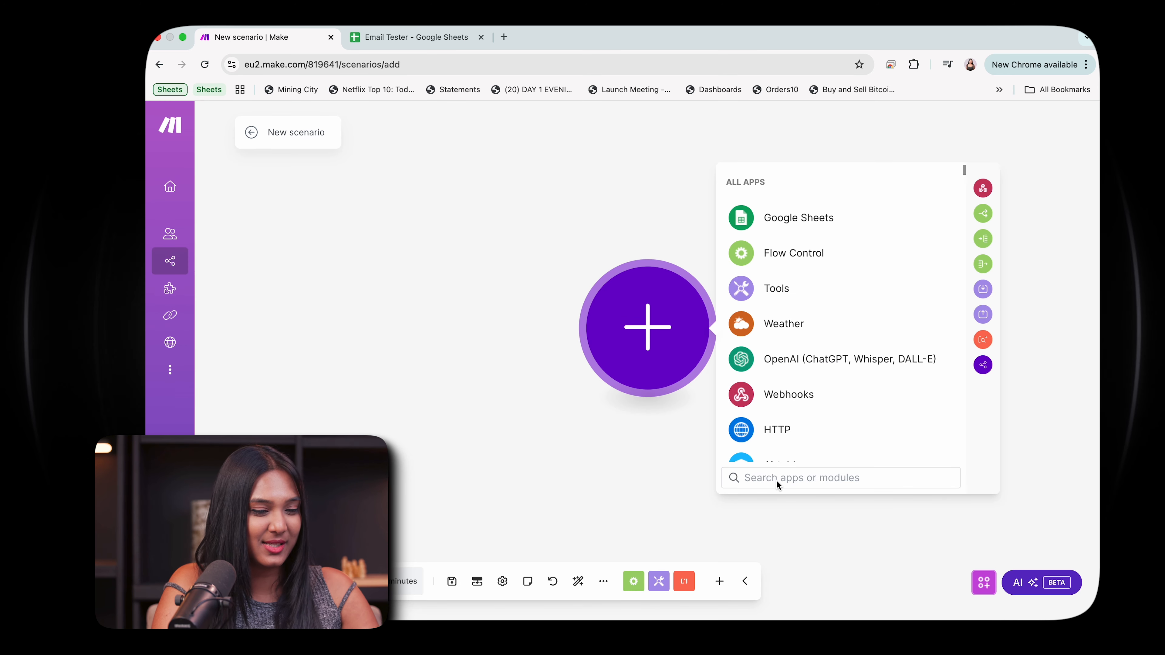
{"action": "type", "text": "gmail"}
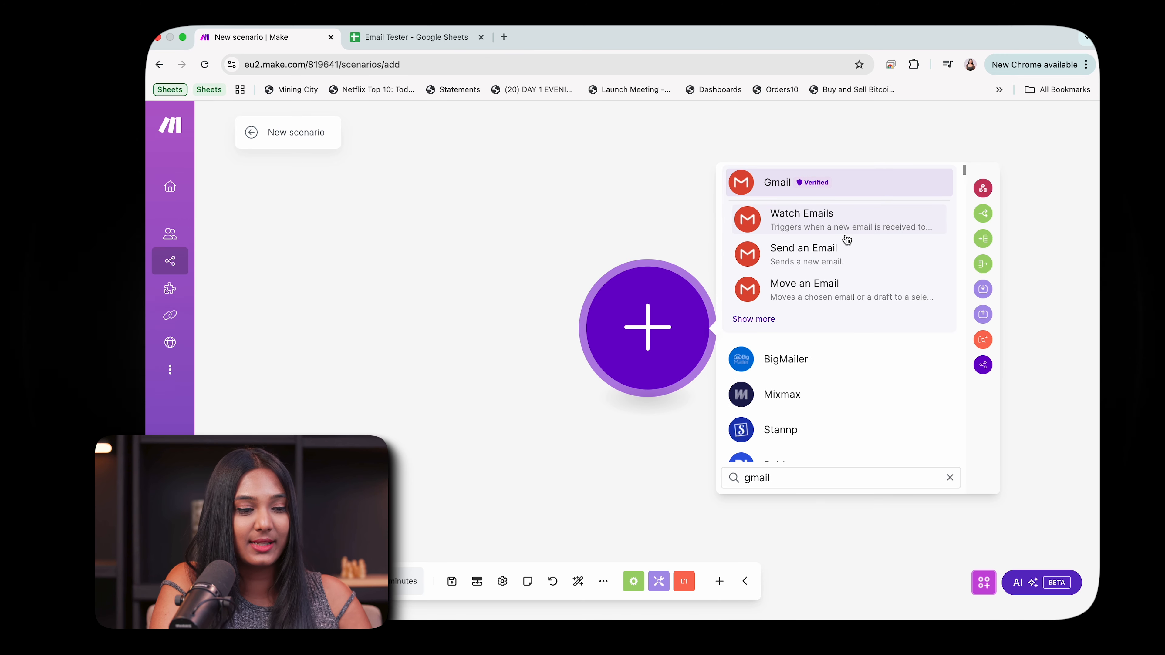
{"action": "left_click", "coordinate": [842, 225]}
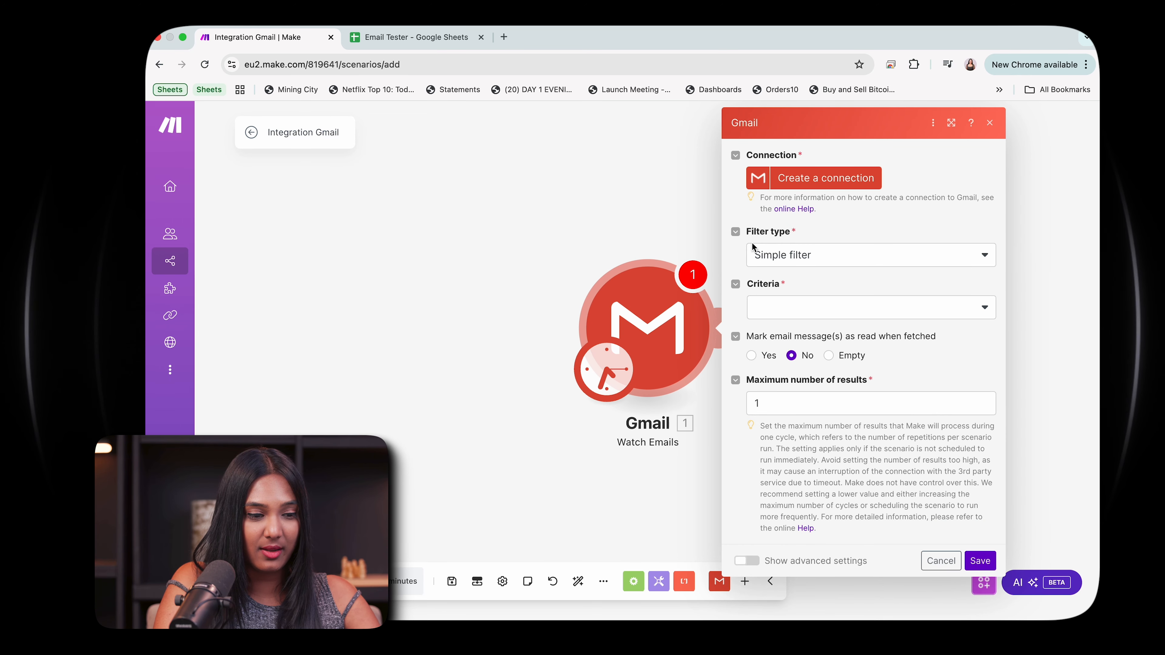
Step: Create a Google connection for the Gmail module, choosing the first listed account and allowing Make to access it
{"action": "left_click", "coordinate": [826, 183]}
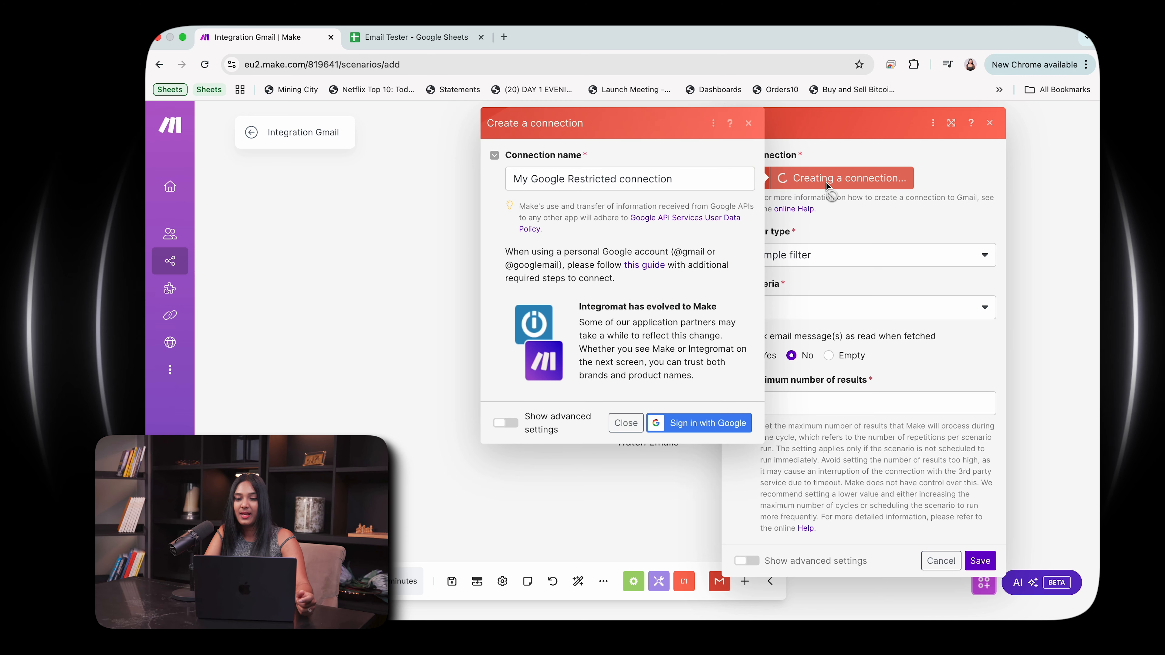
{"action": "left_click", "coordinate": [707, 426]}
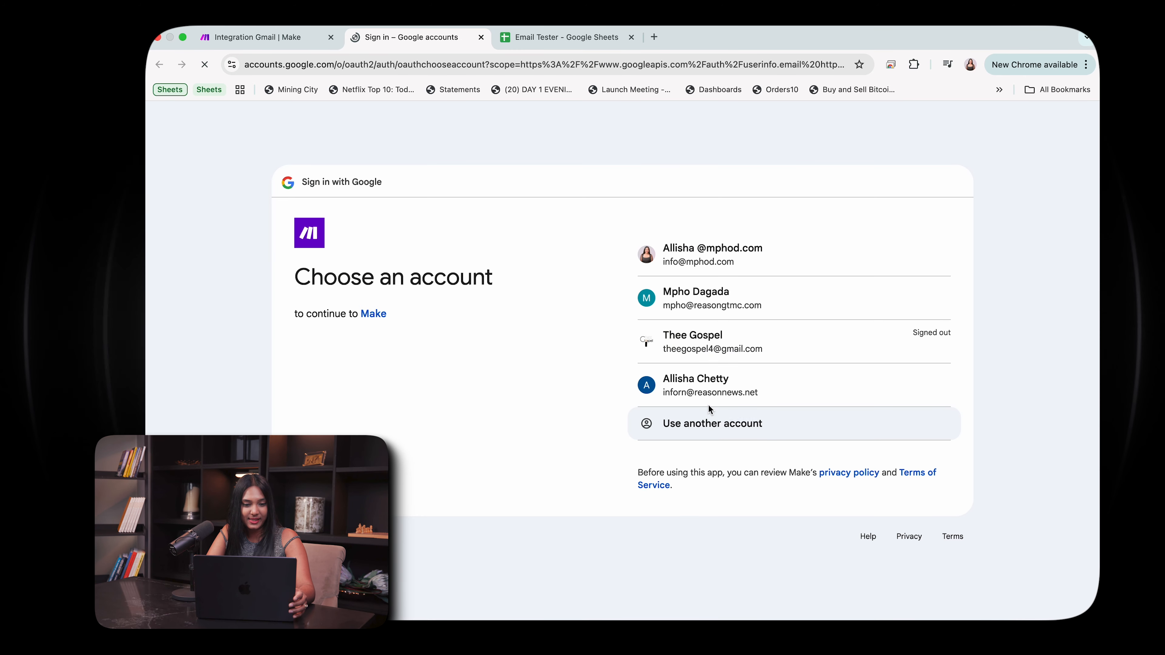
{"action": "left_click", "coordinate": [709, 255]}
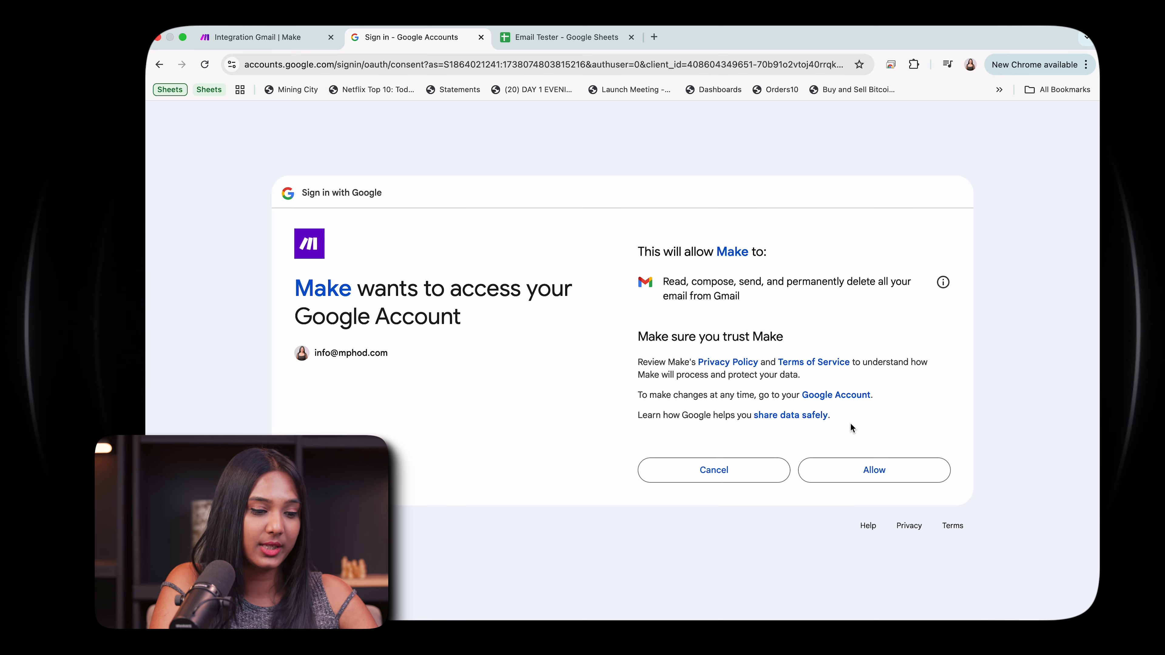
{"action": "left_click", "coordinate": [875, 475]}
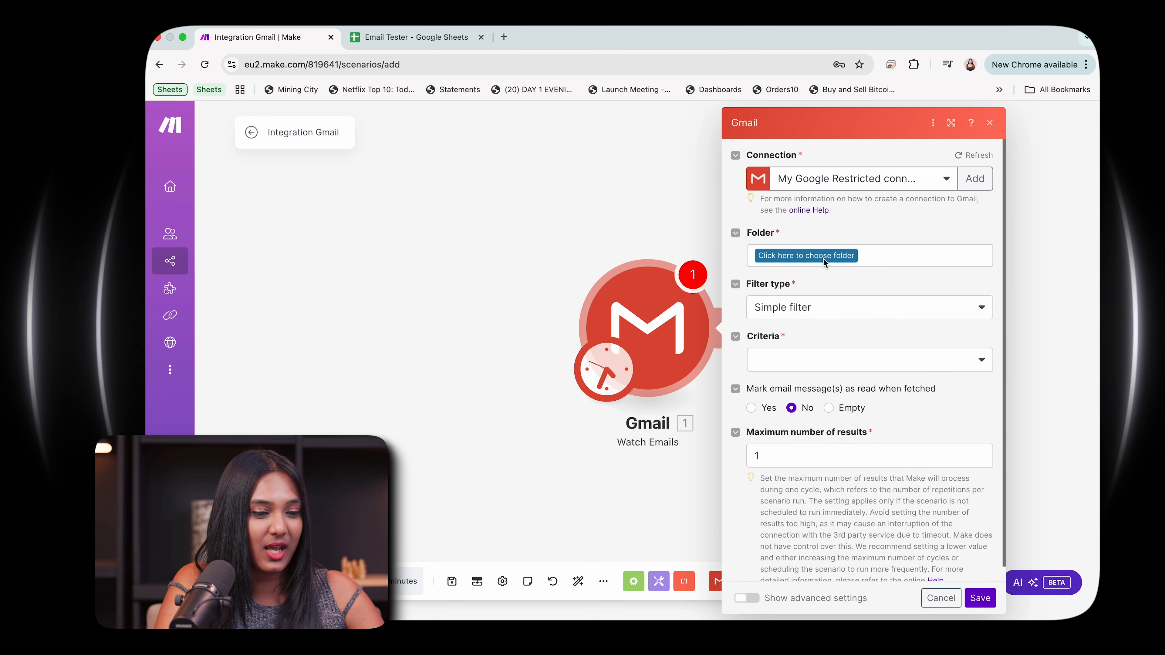
Step: Set the Gmail module to watch the INBOX folder using a Gmail filter with the query "Meeting", and save it
{"action": "left_click", "coordinate": [814, 258]}
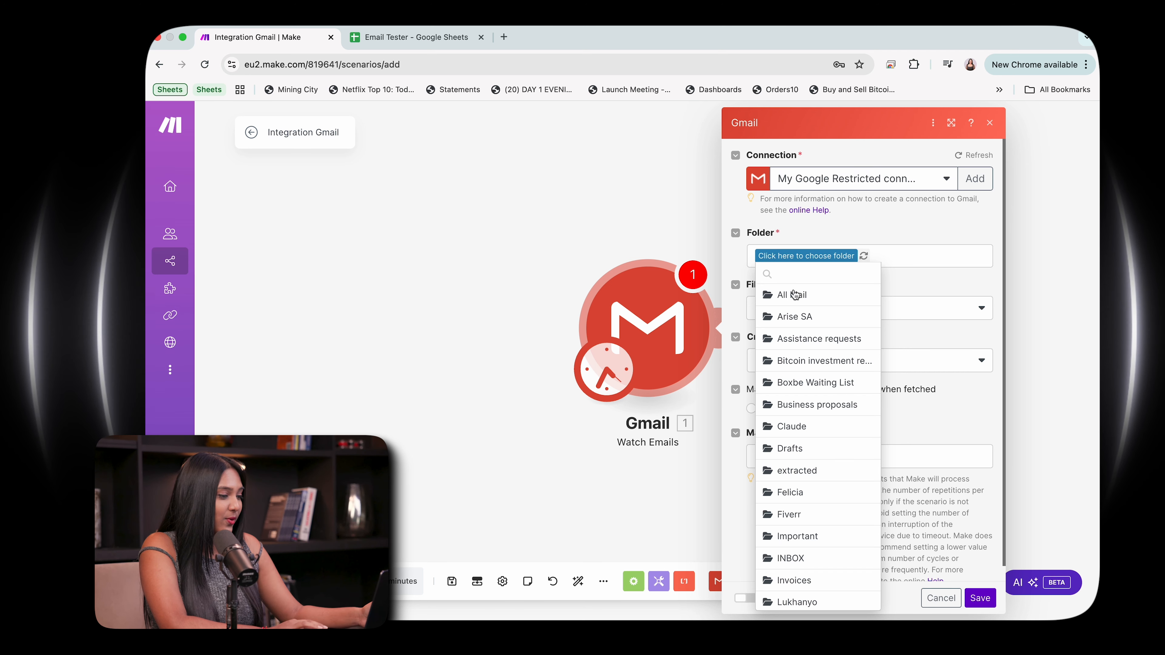
{"action": "left_click", "coordinate": [798, 559]}
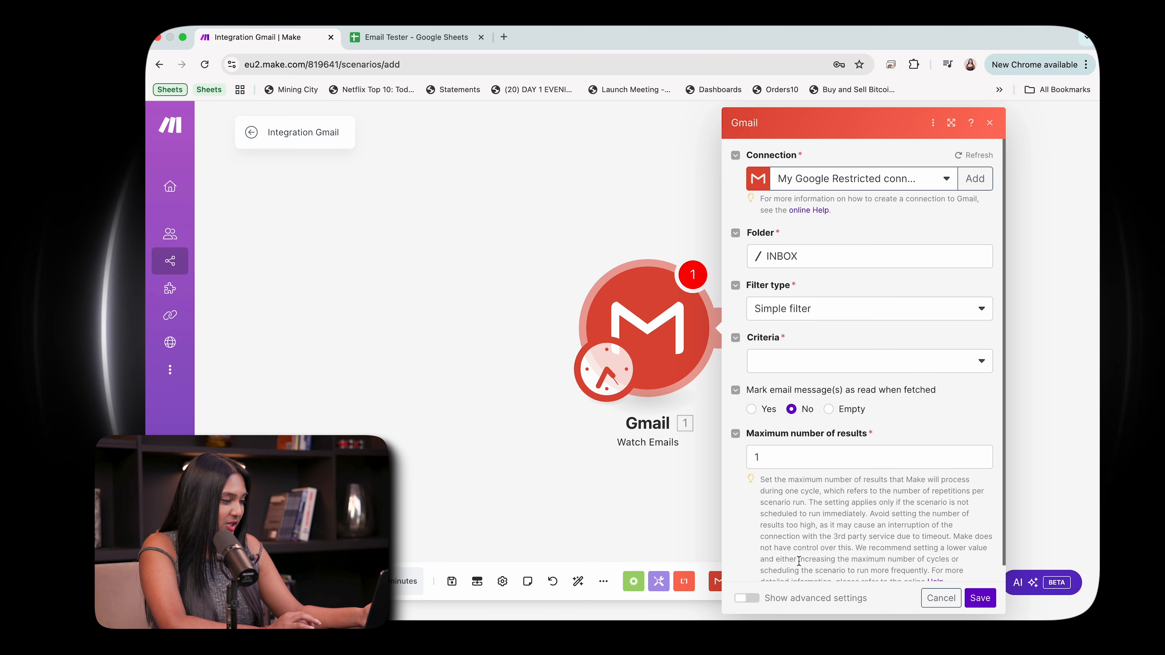
{"action": "left_click", "coordinate": [822, 308]}
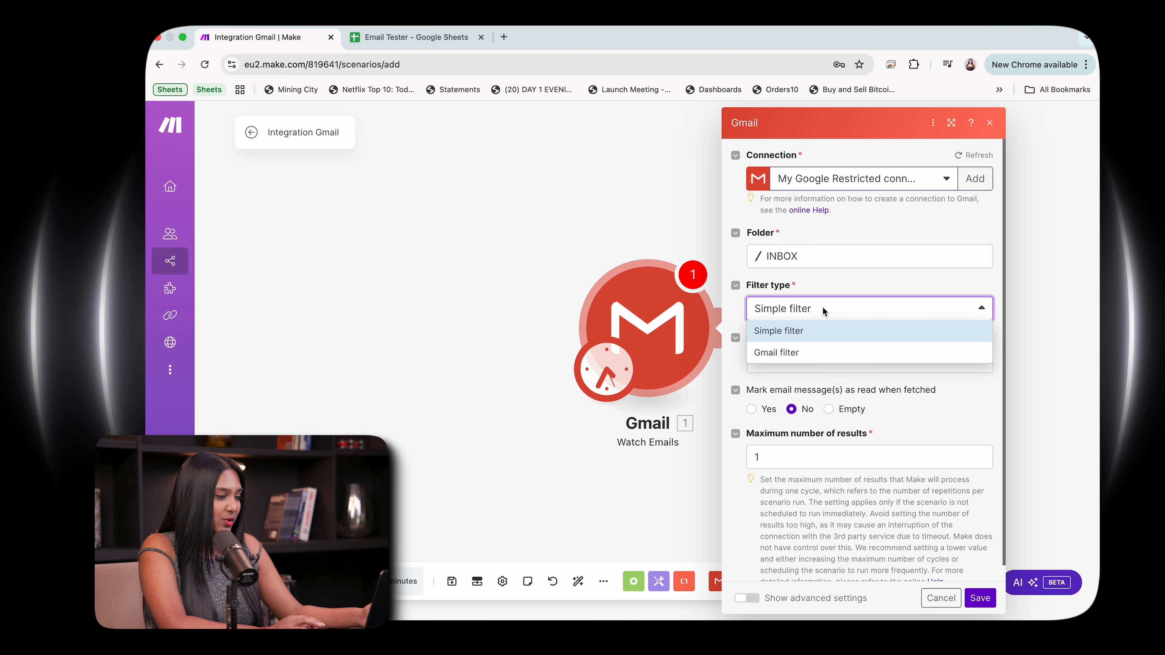
{"action": "left_click", "coordinate": [814, 351]}
{"action": "left_click", "coordinate": [795, 362]}
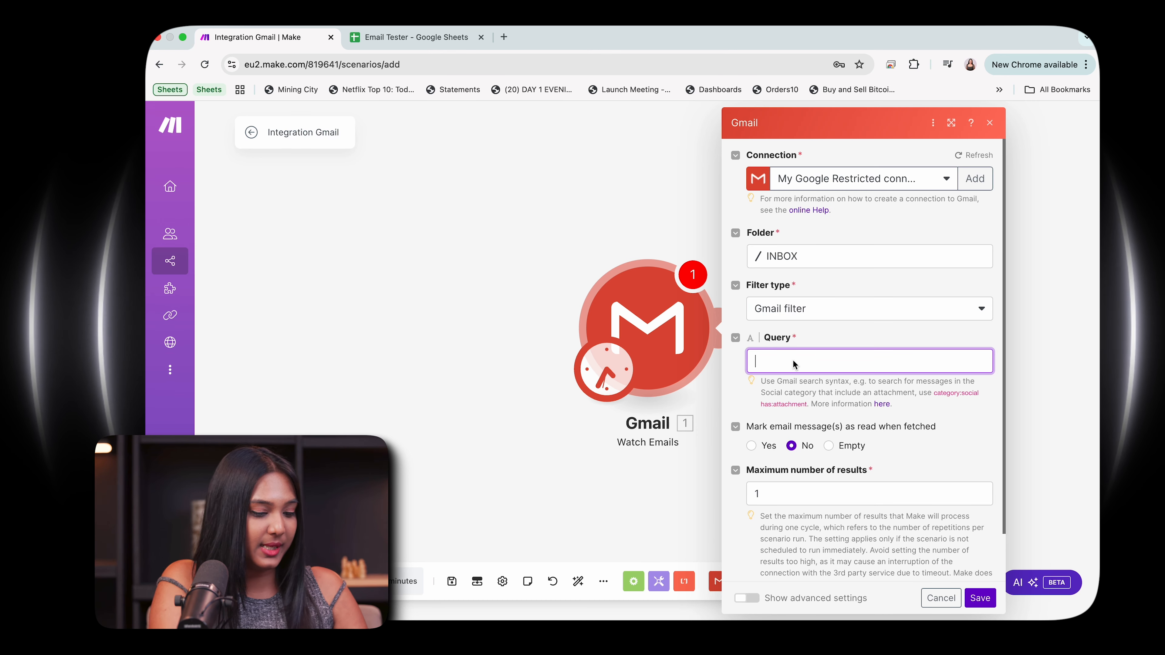
{"action": "type", "text": "\"Meet"}
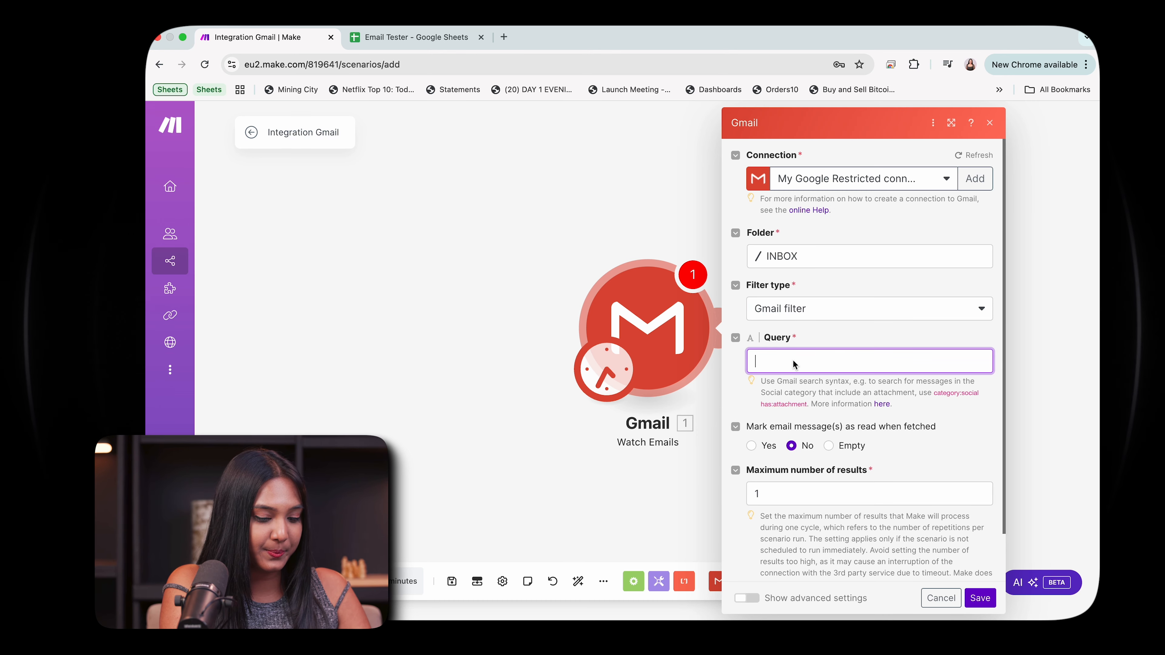
{"action": "type", "text": "ing"}
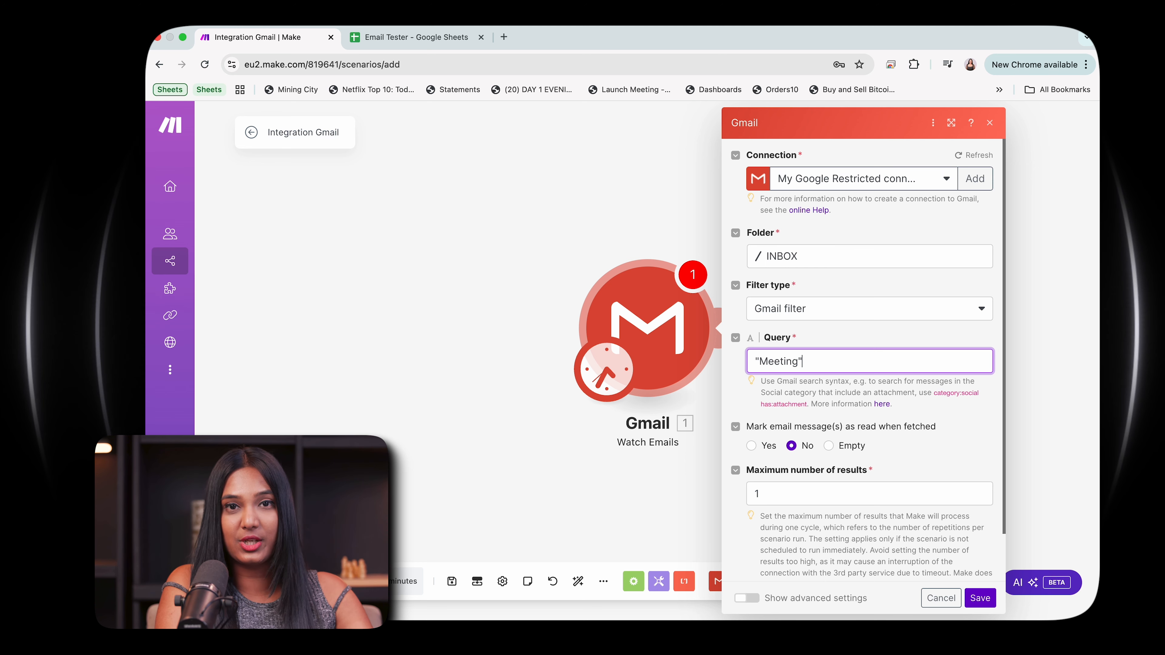
{"action": "scroll", "coordinate": [791, 509], "scroll_direction": "down", "scroll_amount": 2}
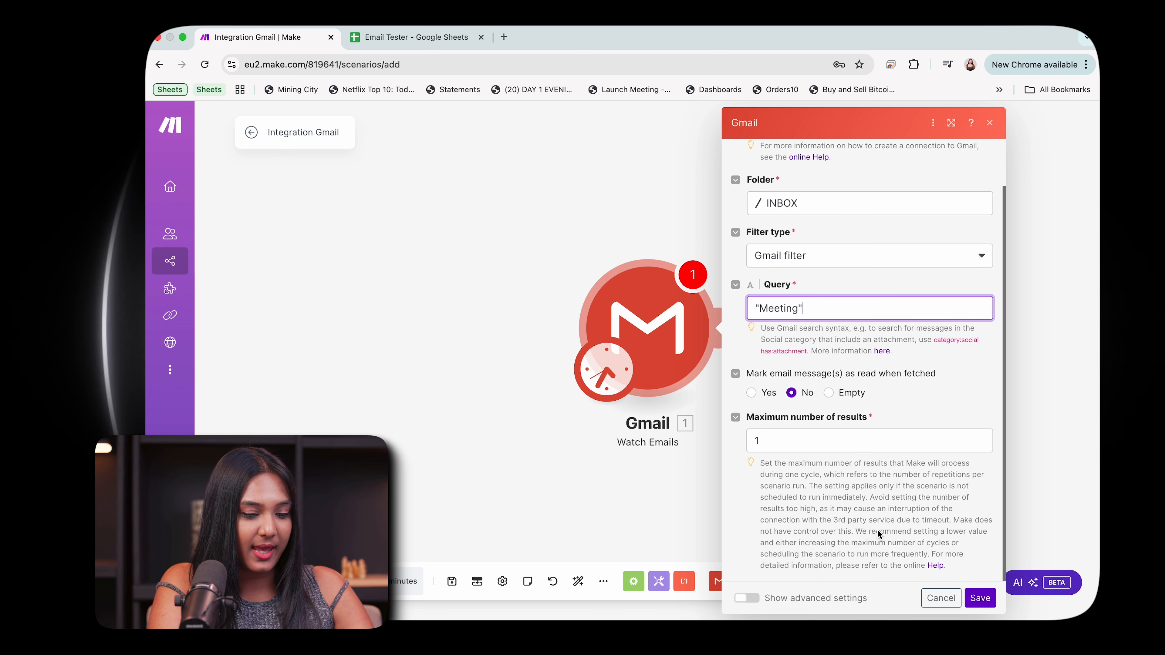
{"action": "left_click", "coordinate": [979, 597]}
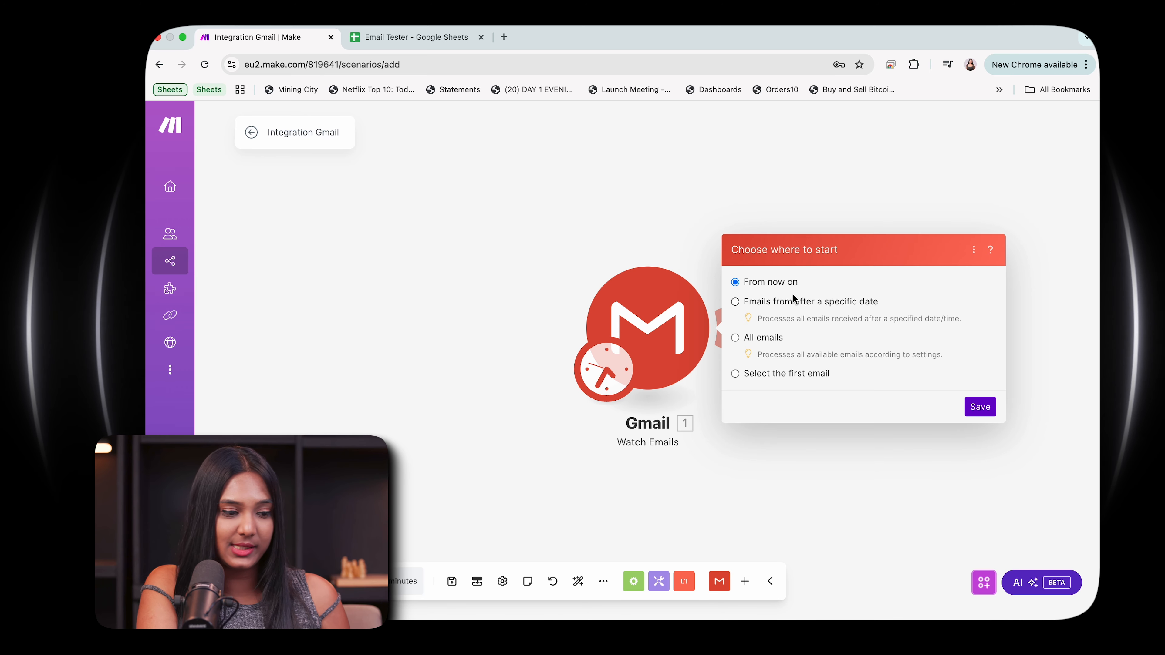
Step: Review the options for where to start, choose All emails, and save the choice
{"action": "left_click", "coordinate": [764, 304]}
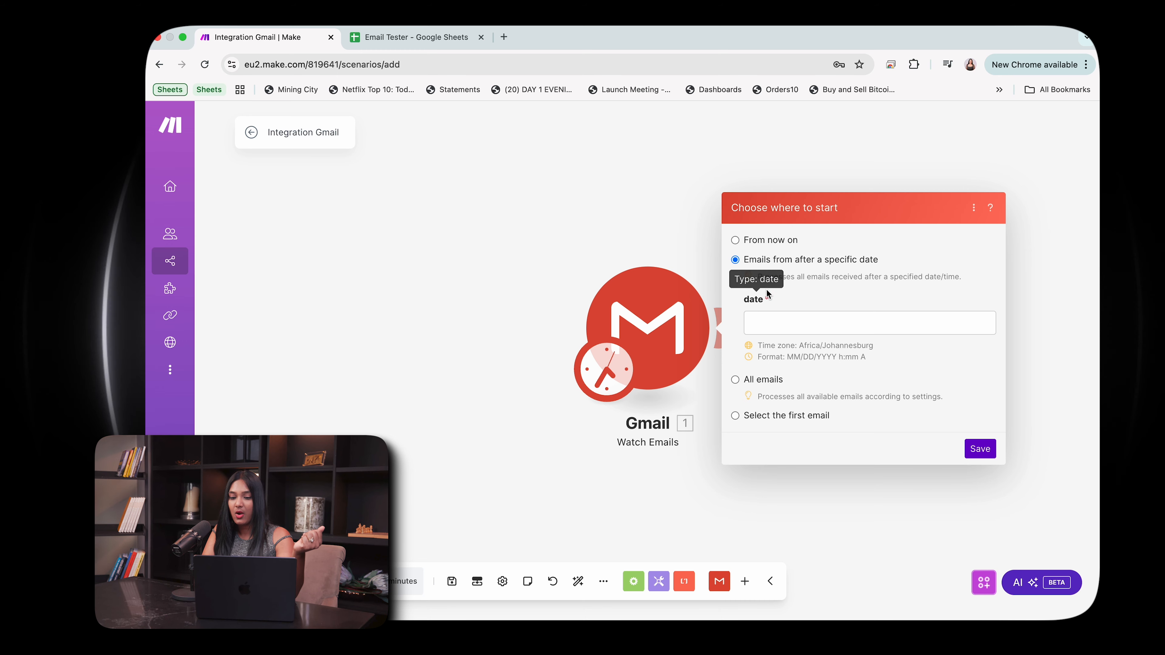
{"action": "left_click", "coordinate": [750, 379]}
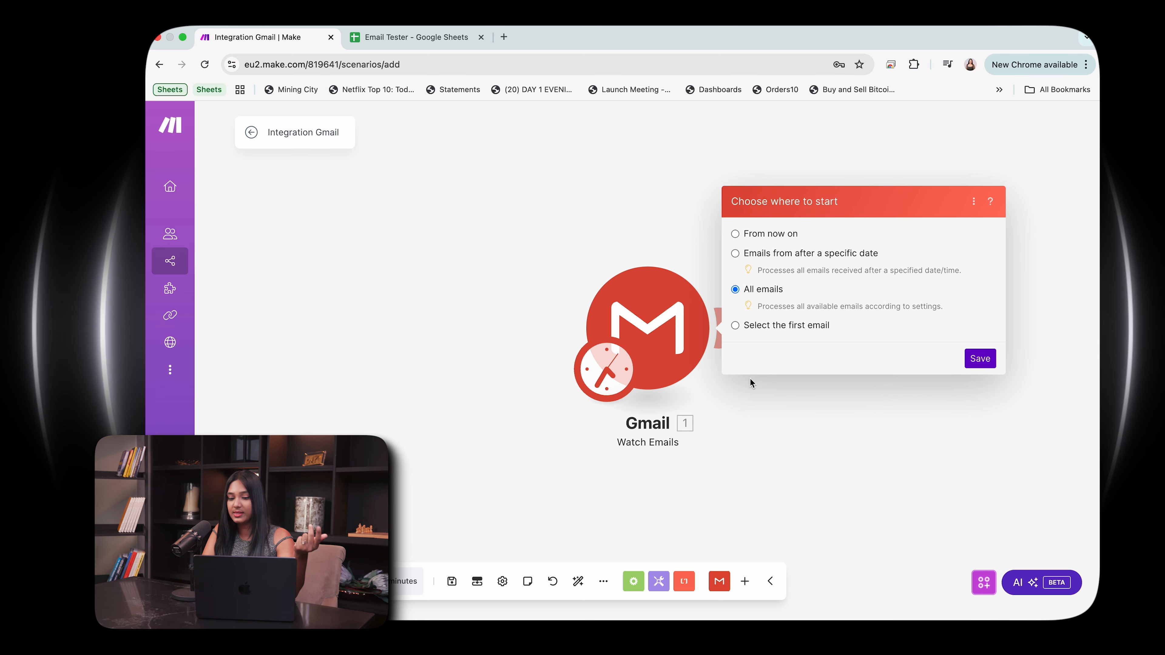
{"action": "left_click", "coordinate": [752, 324]}
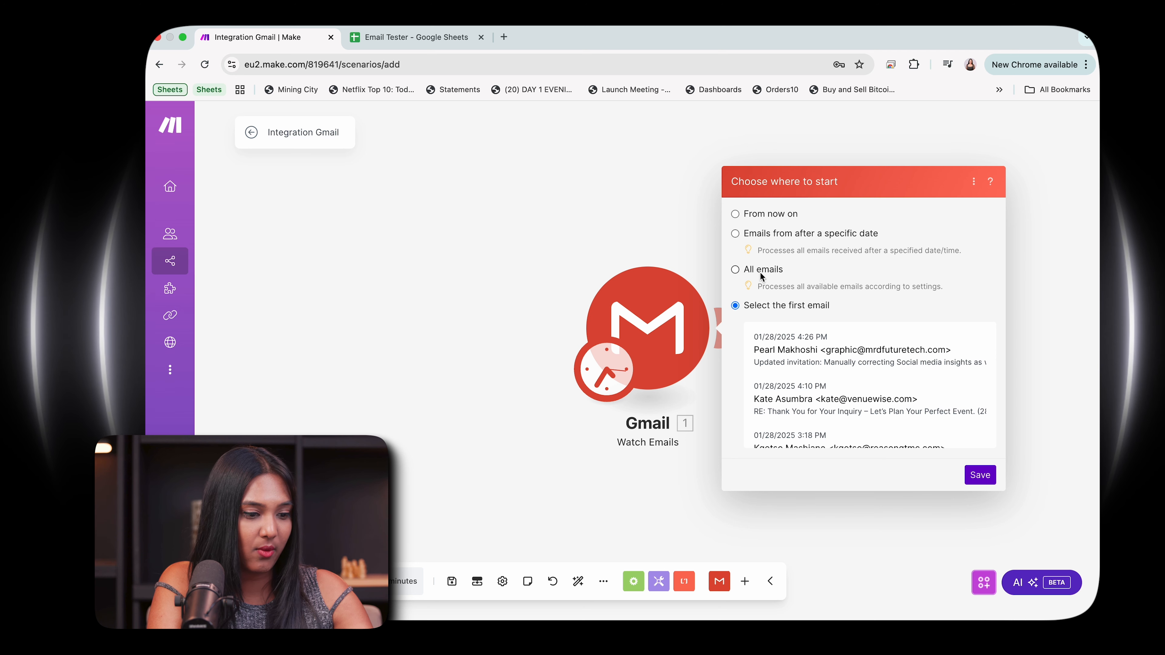
{"action": "left_click", "coordinate": [758, 271]}
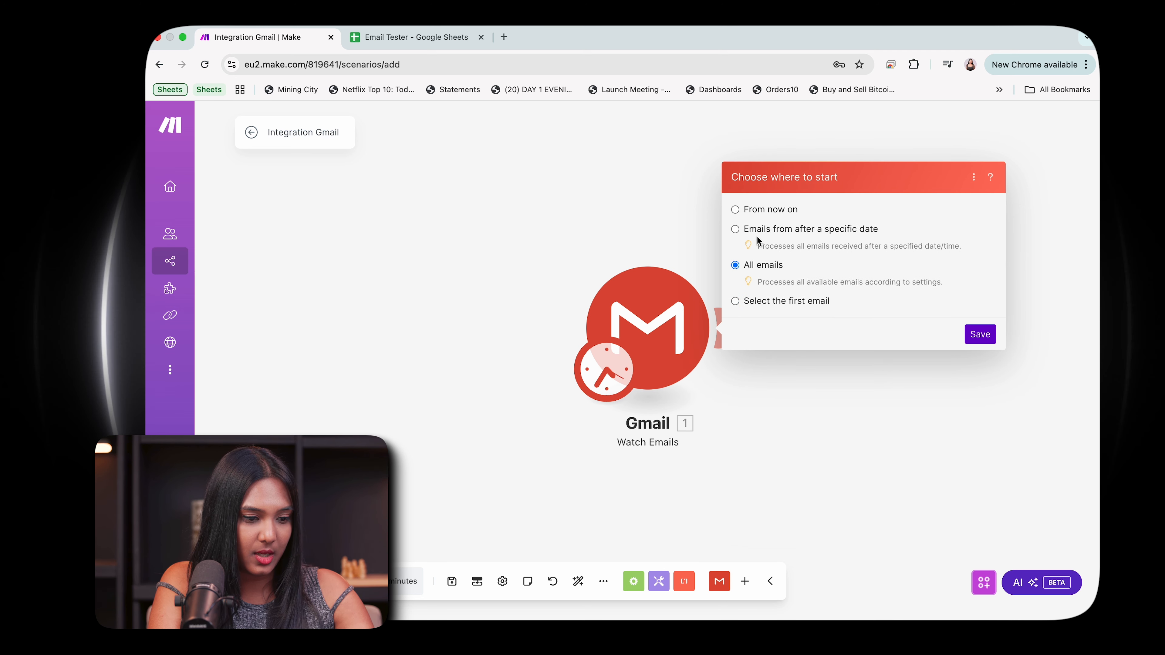
{"action": "left_click", "coordinate": [984, 333]}
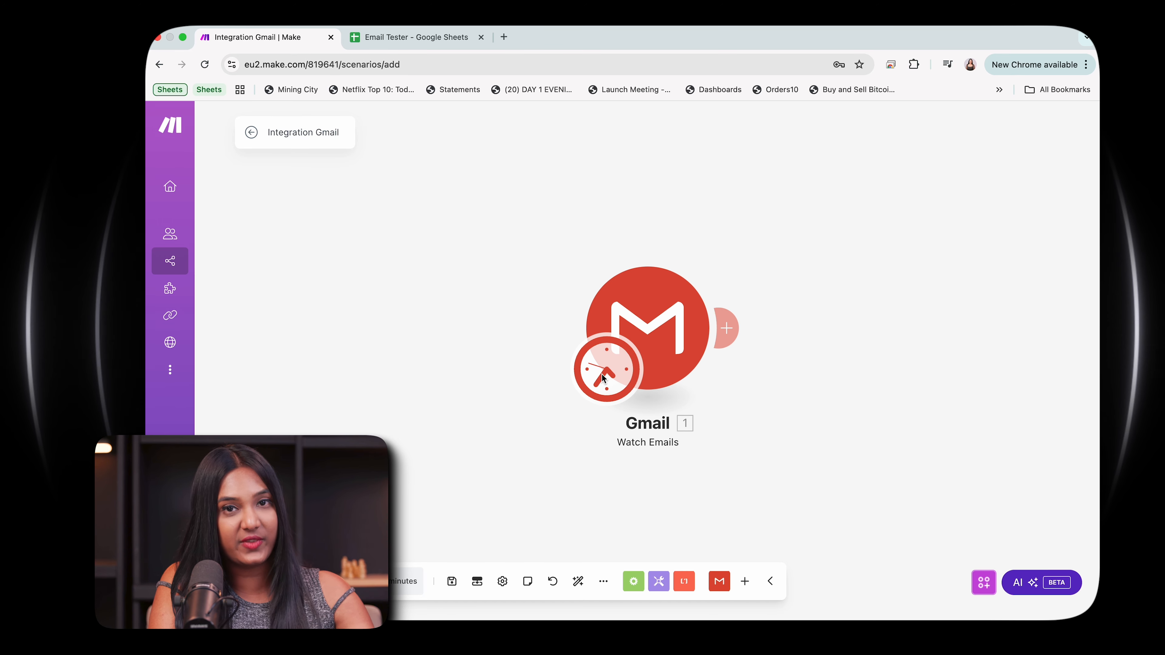
Step: Add a Google Sheets Add a Row module after the Gmail module
{"action": "left_click", "coordinate": [735, 329]}
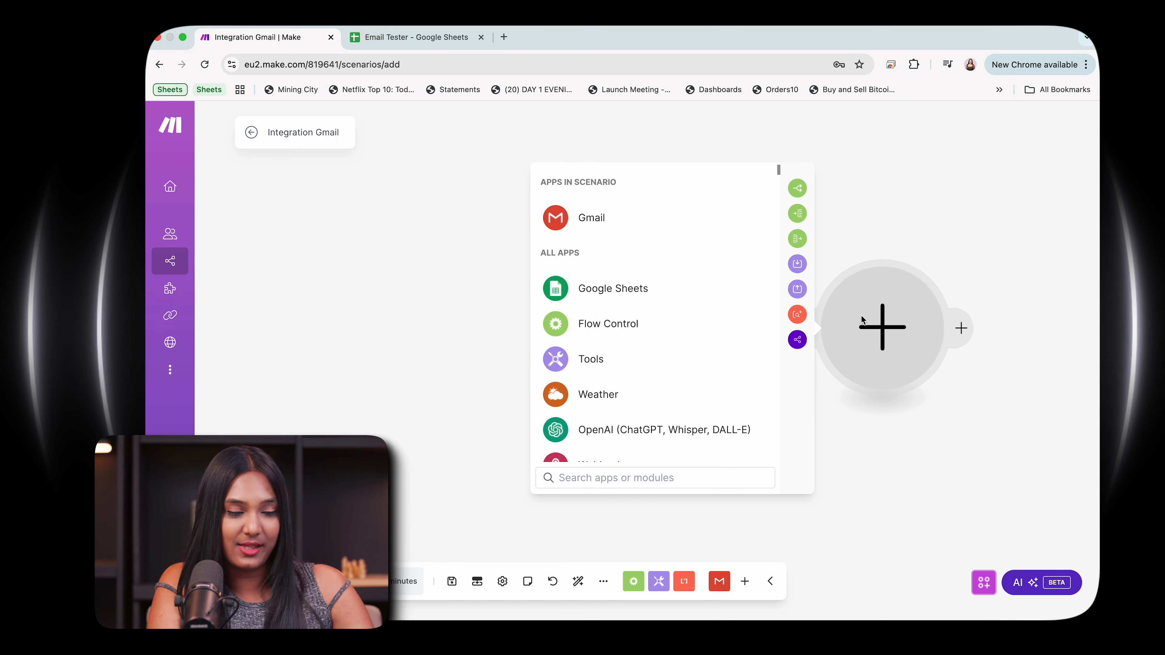
{"action": "left_click", "coordinate": [598, 289]}
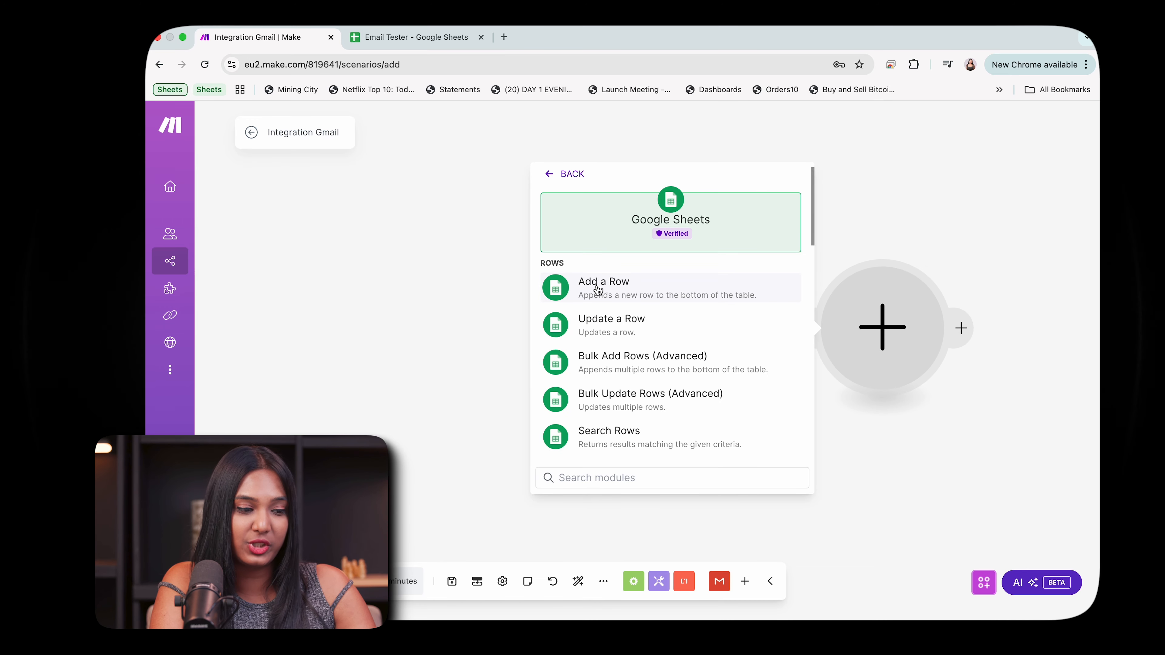
{"action": "left_click", "coordinate": [631, 283]}
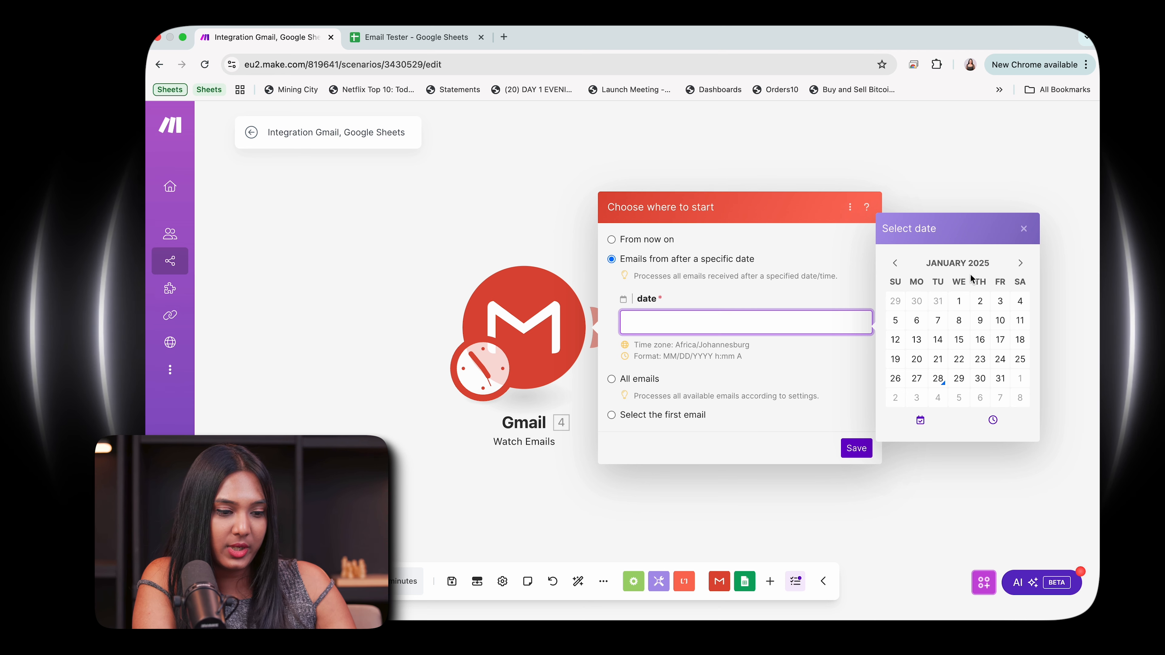
Step: Set the Gmail trigger to process emails from after January 1, 2025, save it, and dismiss the message dialog
{"action": "left_click", "coordinate": [960, 297]}
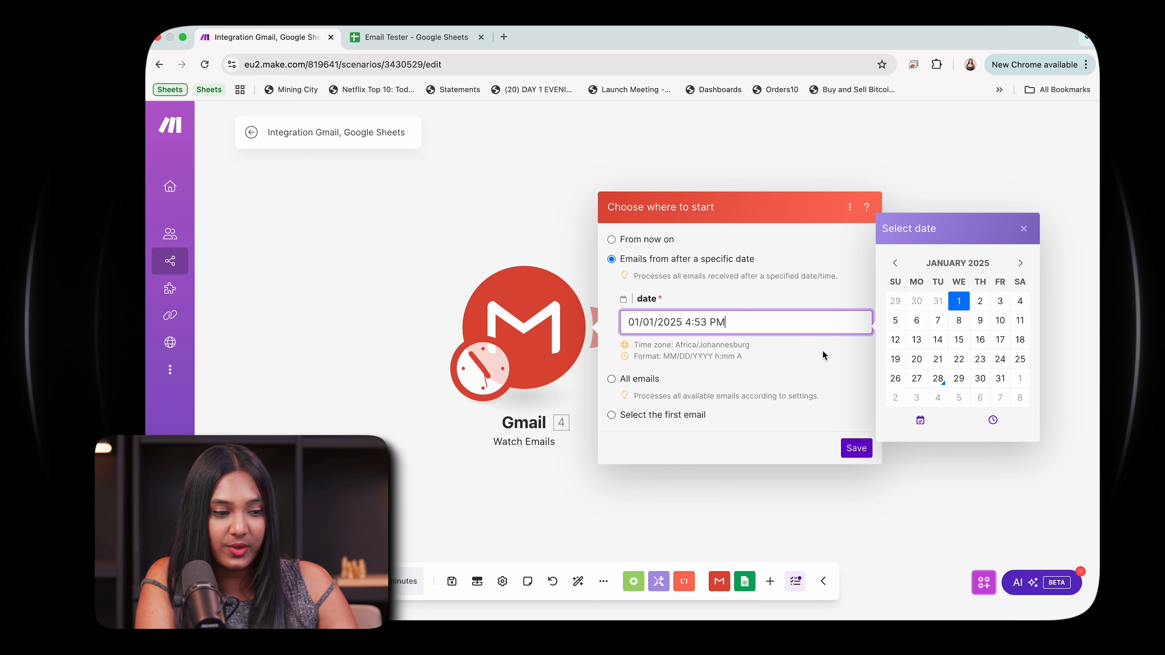
{"action": "left_click", "coordinate": [856, 447]}
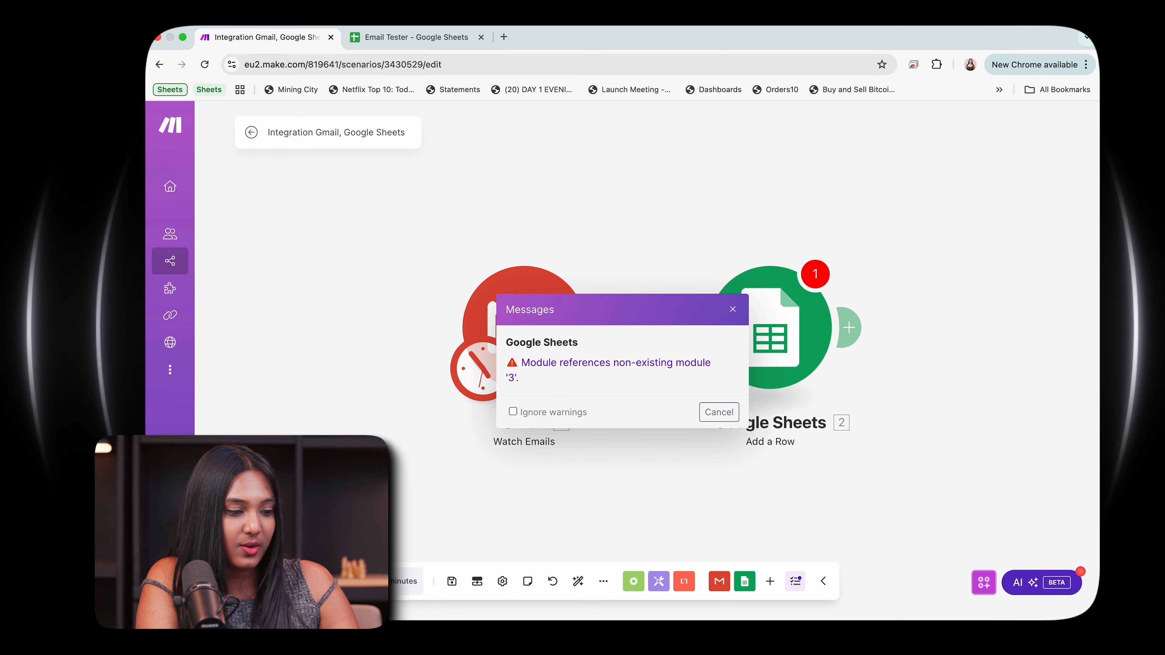
{"action": "left_click", "coordinate": [713, 411]}
Step: In the Google Sheets module, replace the Name mapping with the Gmail Sender name and the Meeting mapping with the Subject, and save
{"action": "left_click", "coordinate": [774, 335]}
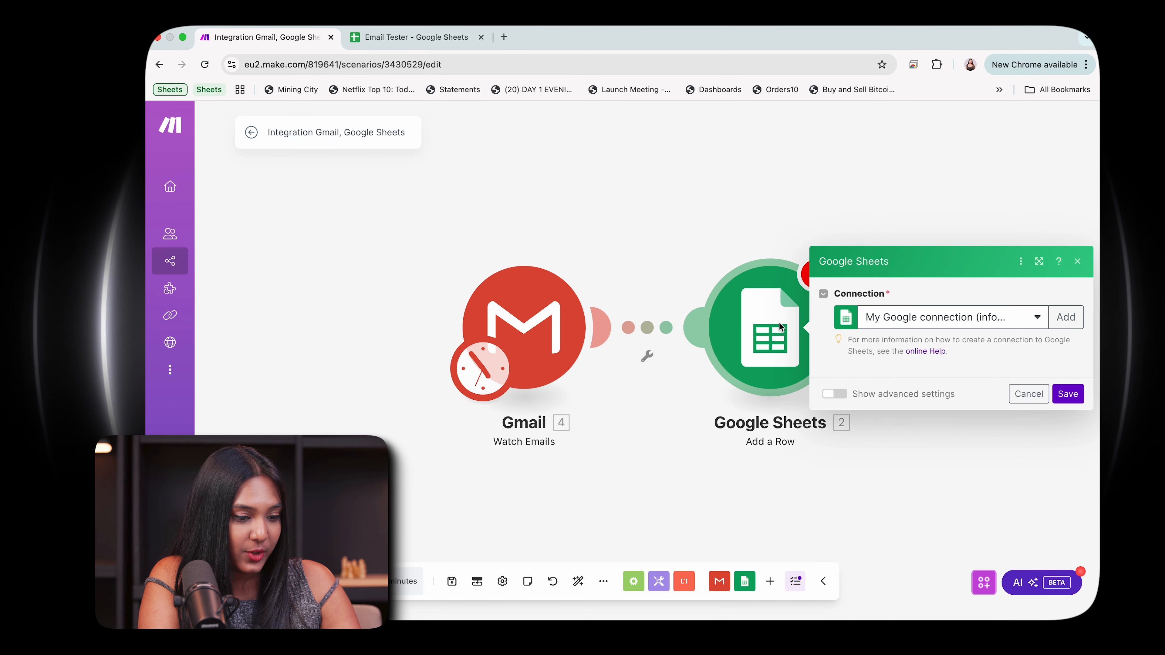
{"action": "scroll", "coordinate": [964, 423], "scroll_direction": "down", "scroll_amount": 2}
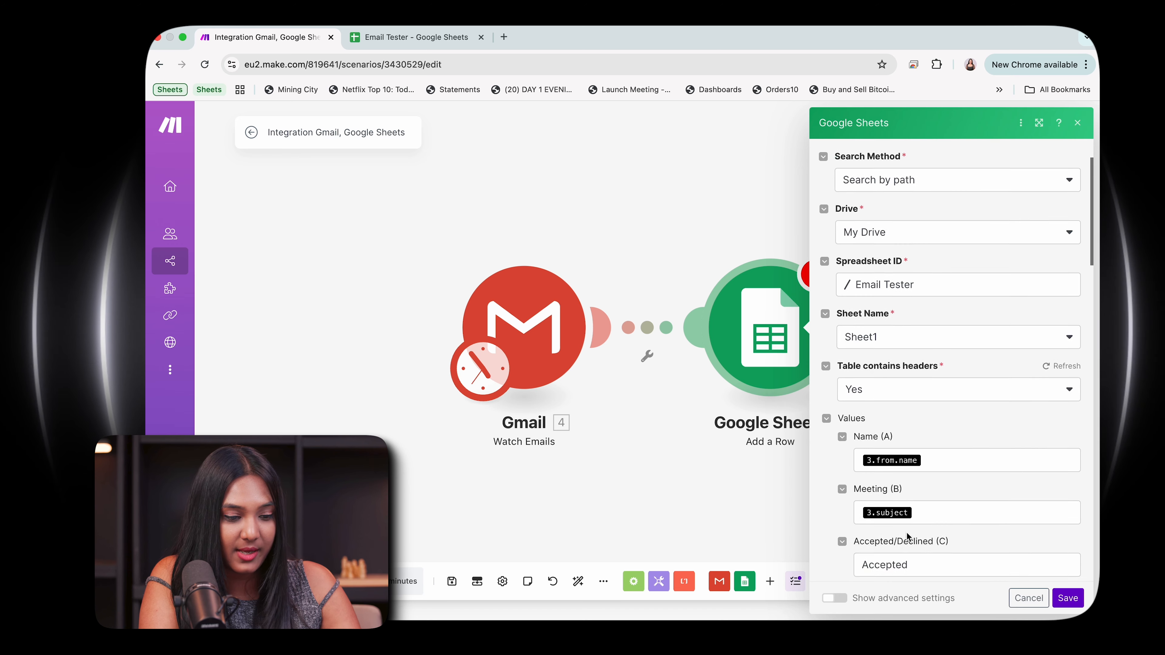
{"action": "left_click", "coordinate": [928, 452]}
{"action": "key", "text": "BackSpace"}
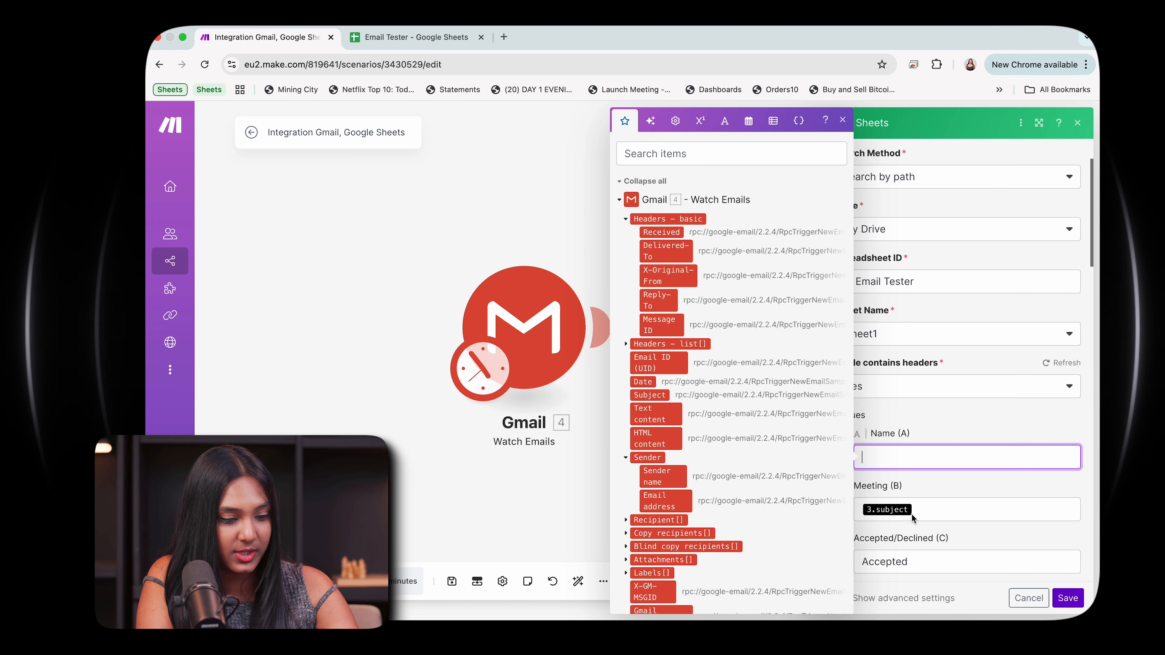
{"action": "left_click", "coordinate": [914, 517]}
{"action": "key", "text": "BackSpace"}
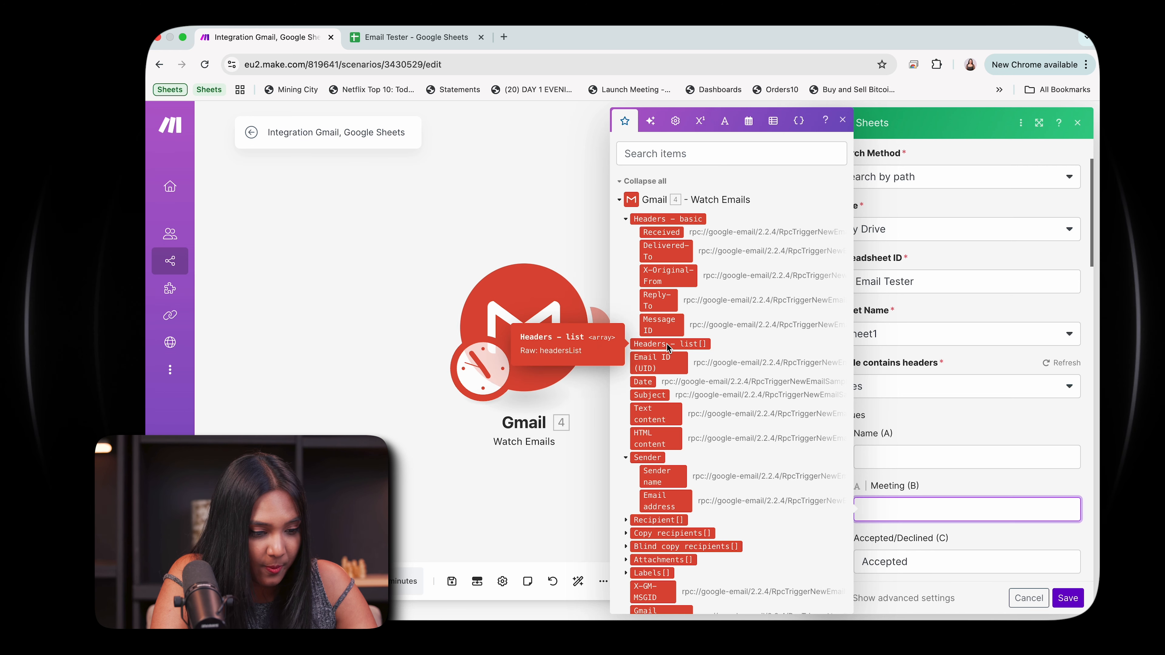
{"action": "left_click", "coordinate": [882, 457]}
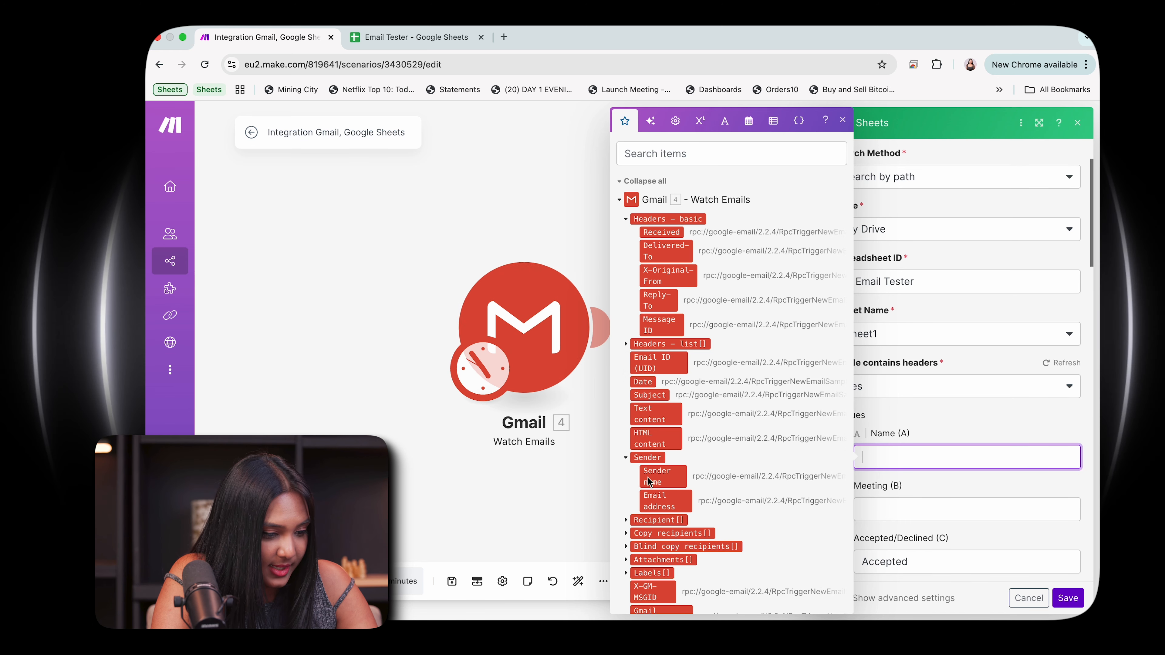
{"action": "left_click_drag", "start_coordinate": [648, 480], "coordinate": [883, 457]}
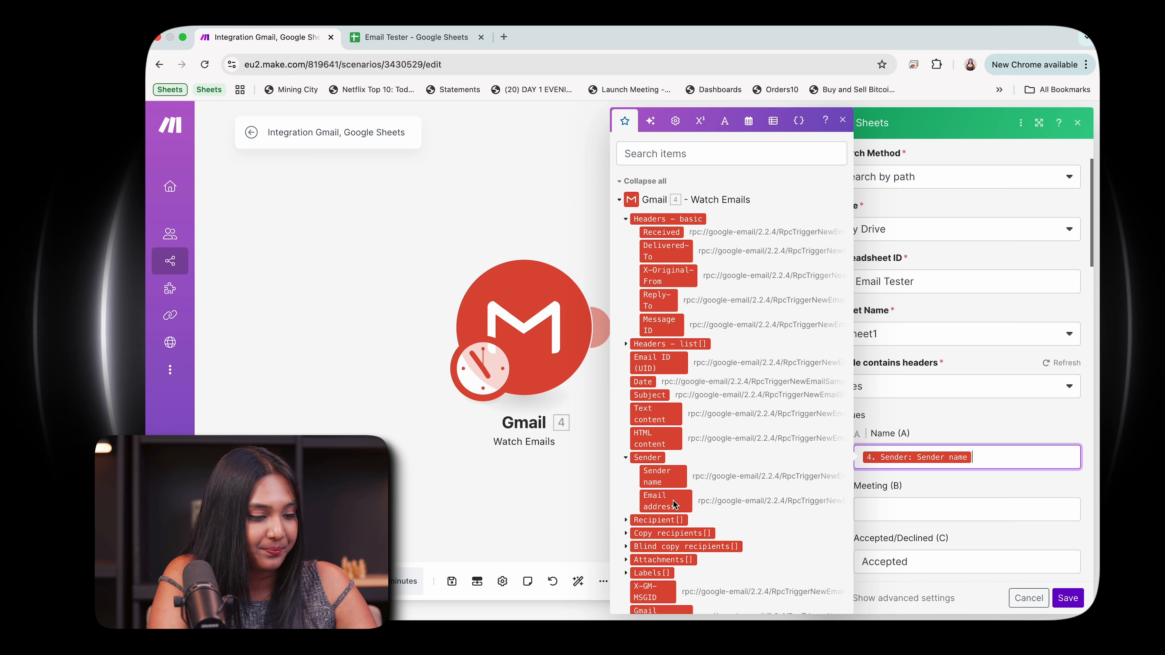
{"action": "left_click_drag", "start_coordinate": [659, 396], "coordinate": [956, 510]}
{"action": "left_click", "coordinate": [1065, 597]}
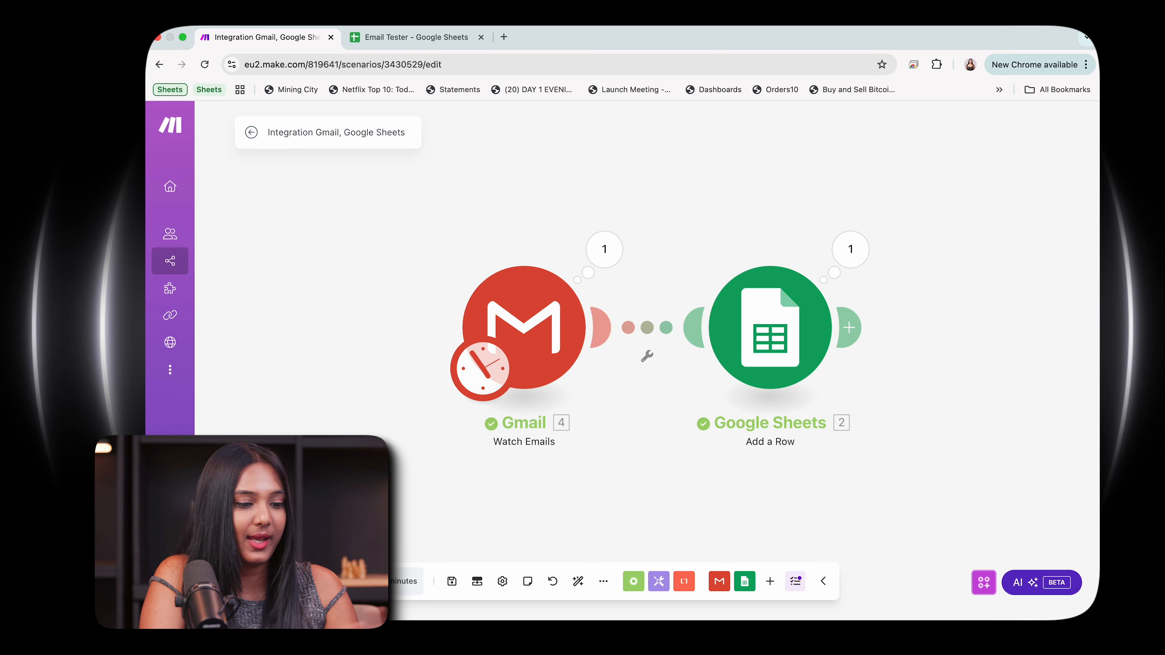
Step: Switch to the Email Tester spreadsheet and check the Name and Meeting cells in row 3
{"action": "left_click", "coordinate": [389, 42]}
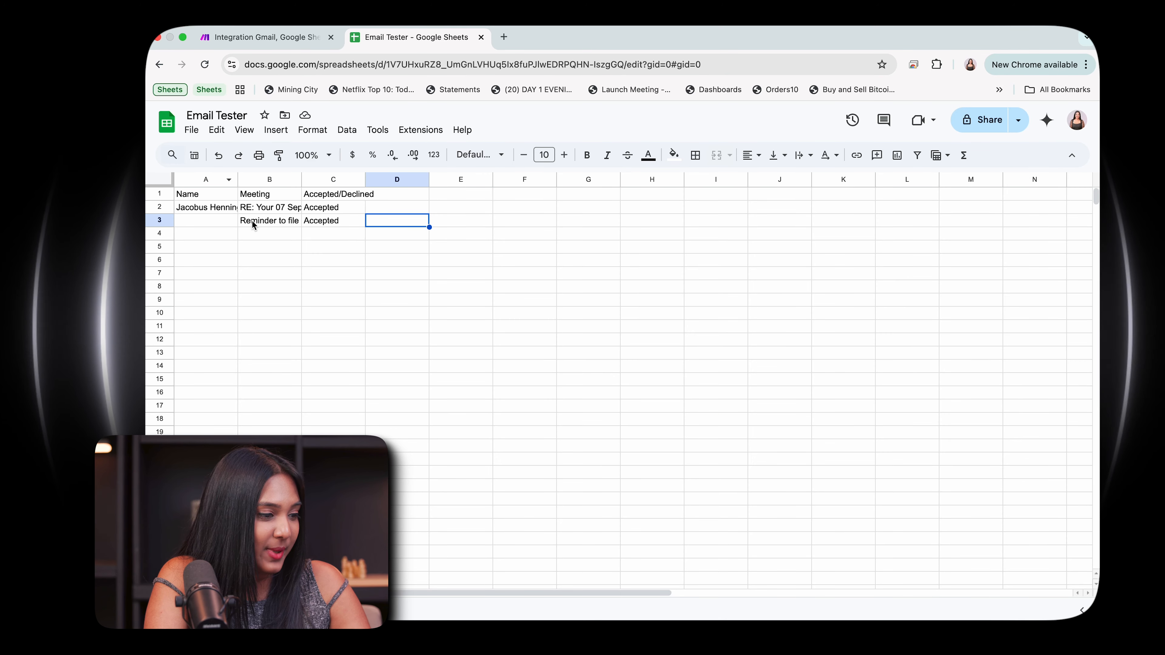
{"action": "left_click", "coordinate": [222, 226]}
{"action": "left_click", "coordinate": [269, 221]}
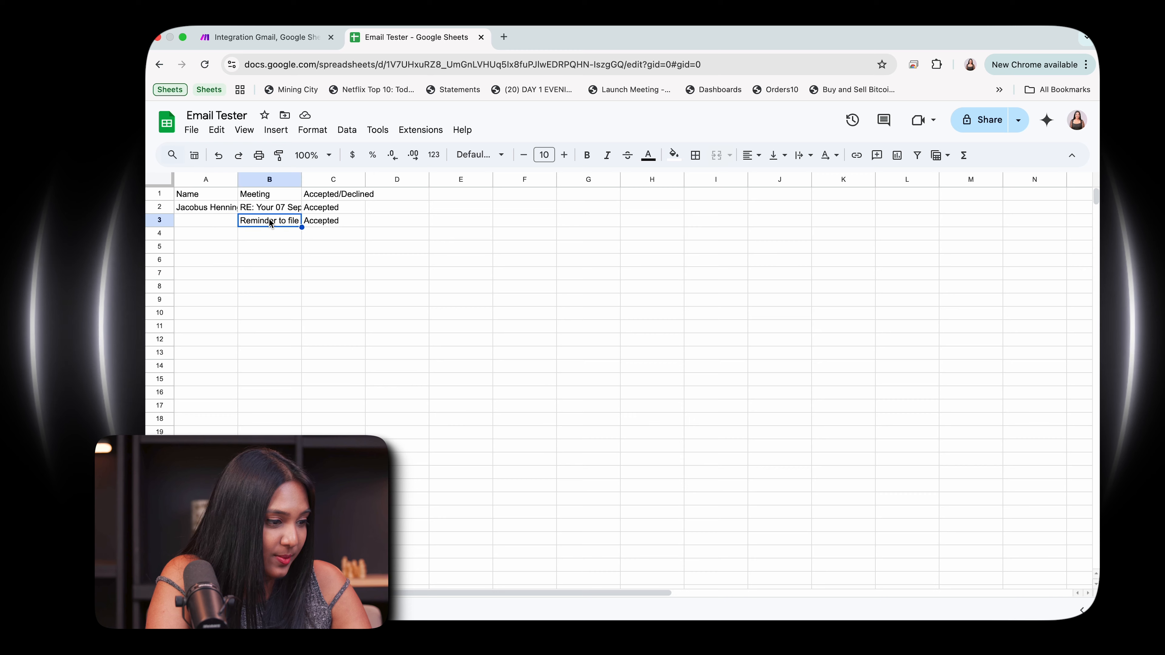
Step: Read the full Meeting entry in row 3, and switch to the Make scenario to review the Google Sheets module's run details
{"action": "double_click", "coordinate": [269, 220]}
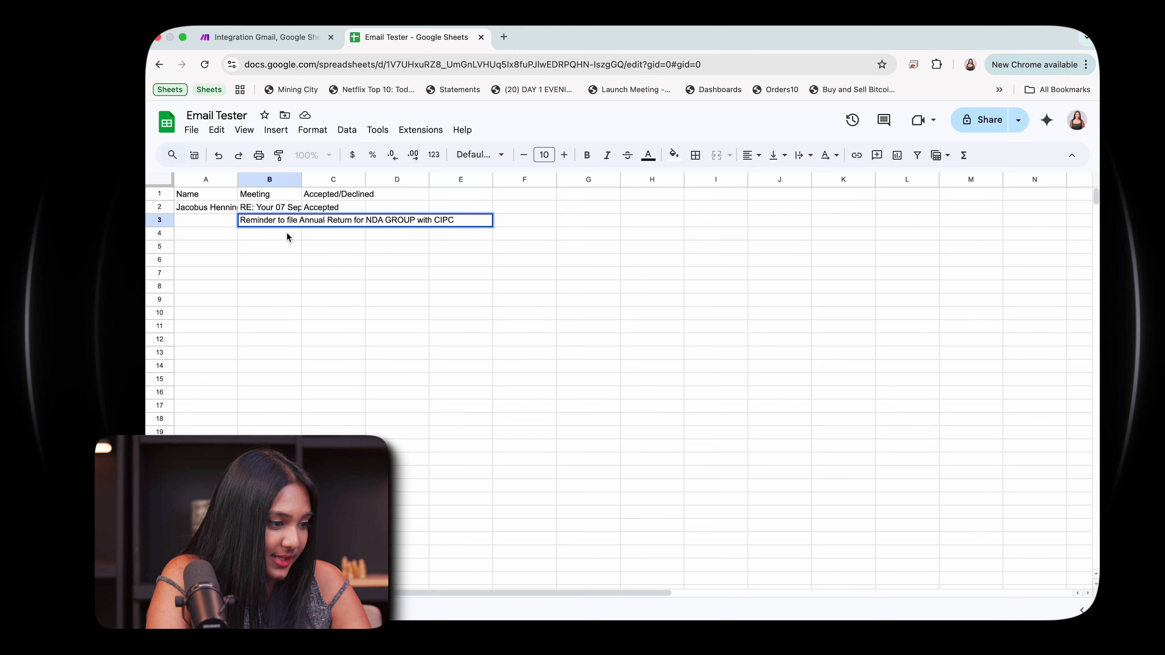
{"action": "key", "text": "Return"}
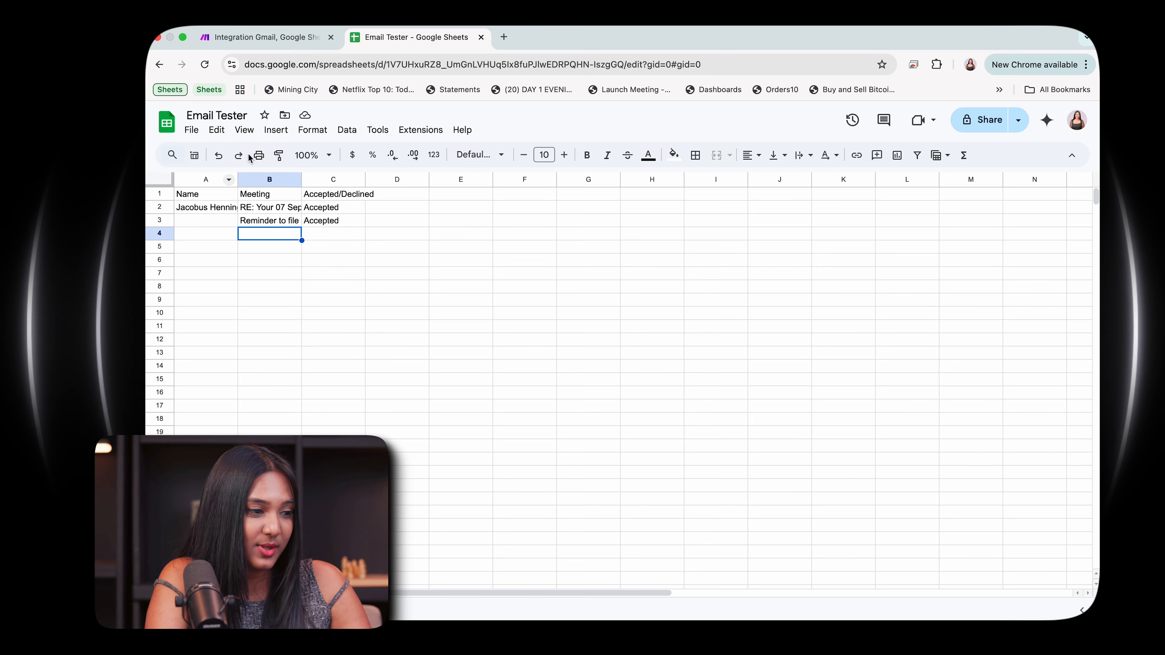
{"action": "left_click", "coordinate": [260, 36]}
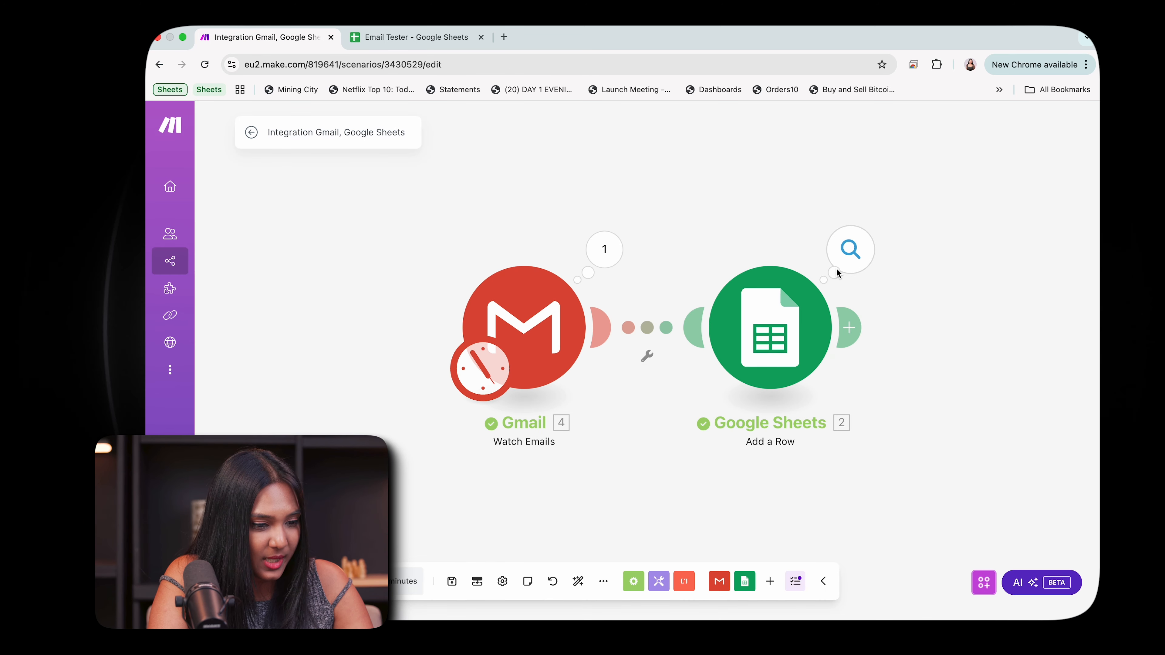
{"action": "left_click", "coordinate": [844, 260]}
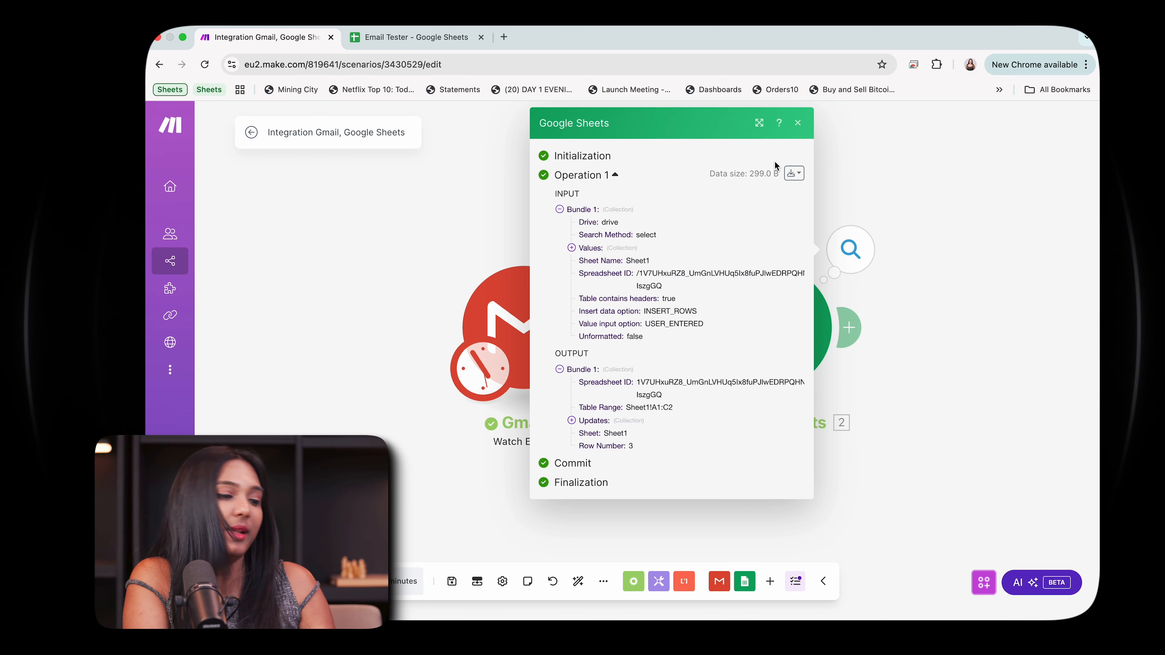
{"action": "left_click", "coordinate": [799, 130]}
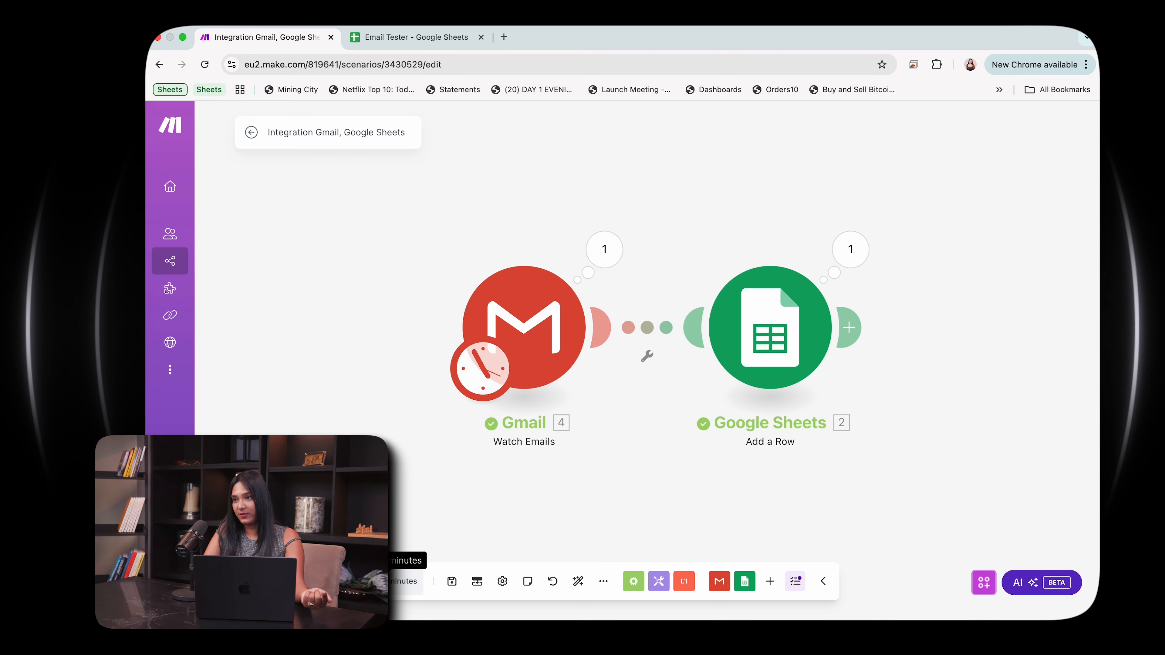
Step: Schedule the scenario to run at regular intervals of 15 minutes and save the schedule setting
{"action": "left_click", "coordinate": [378, 581]}
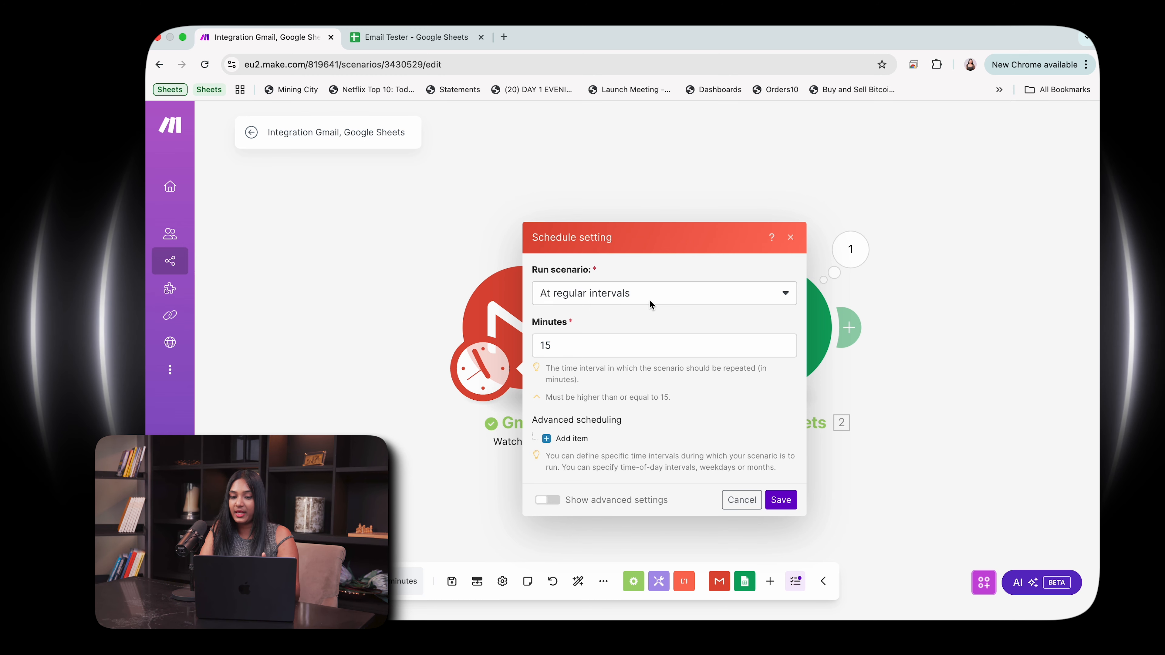
{"action": "left_click", "coordinate": [651, 304]}
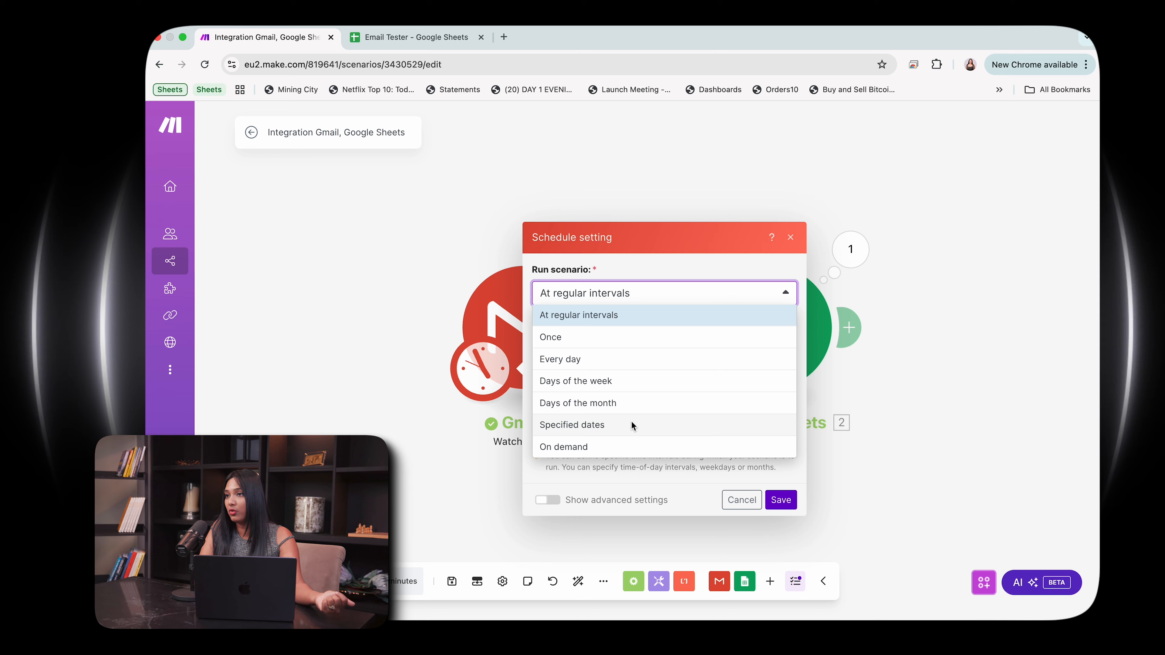
{"action": "left_click", "coordinate": [609, 316]}
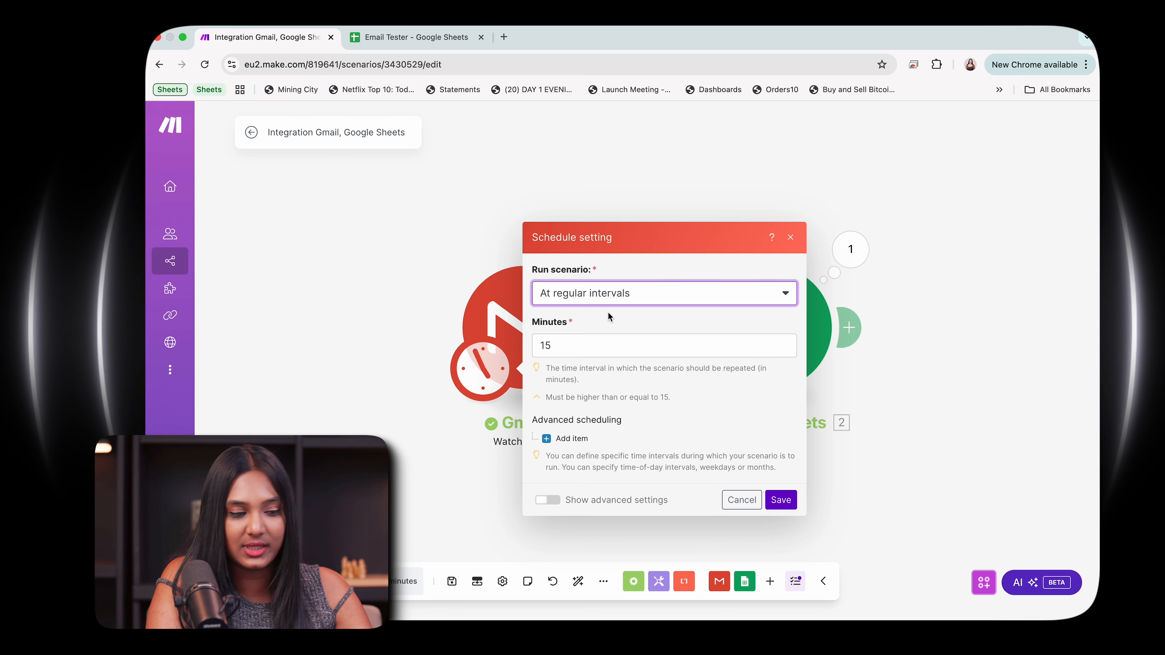
{"action": "left_click", "coordinate": [785, 500]}
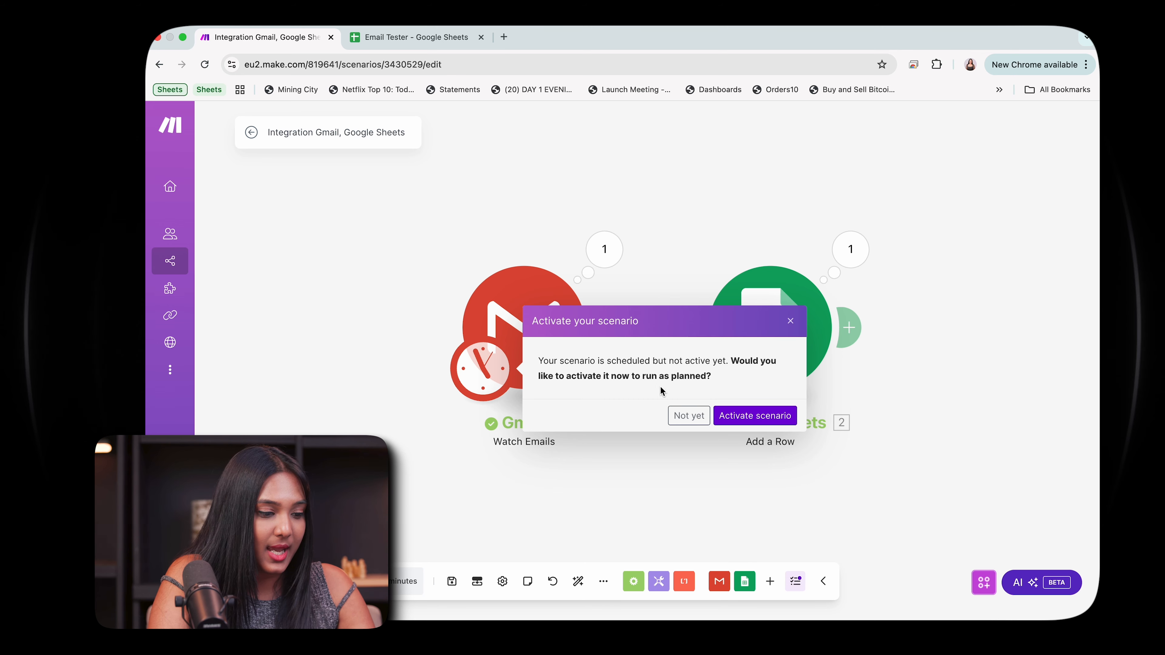
Step: Choose to activate the scheduled scenario and save the scenario's changes
{"action": "left_click", "coordinate": [753, 418]}
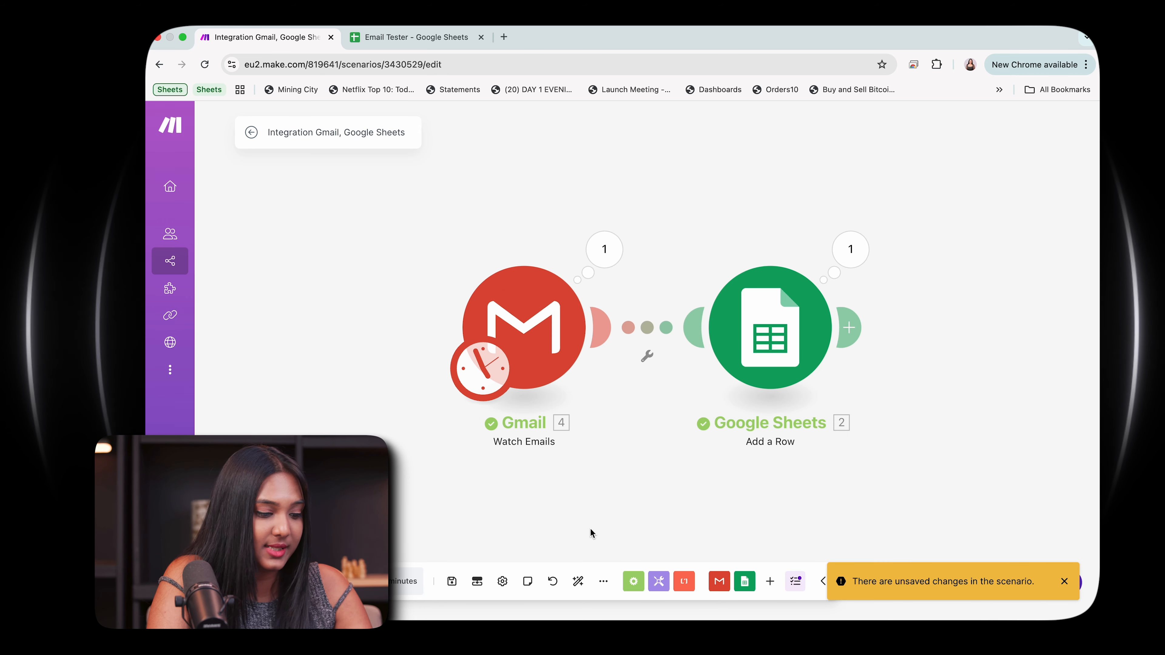
{"action": "left_click", "coordinate": [453, 583]}
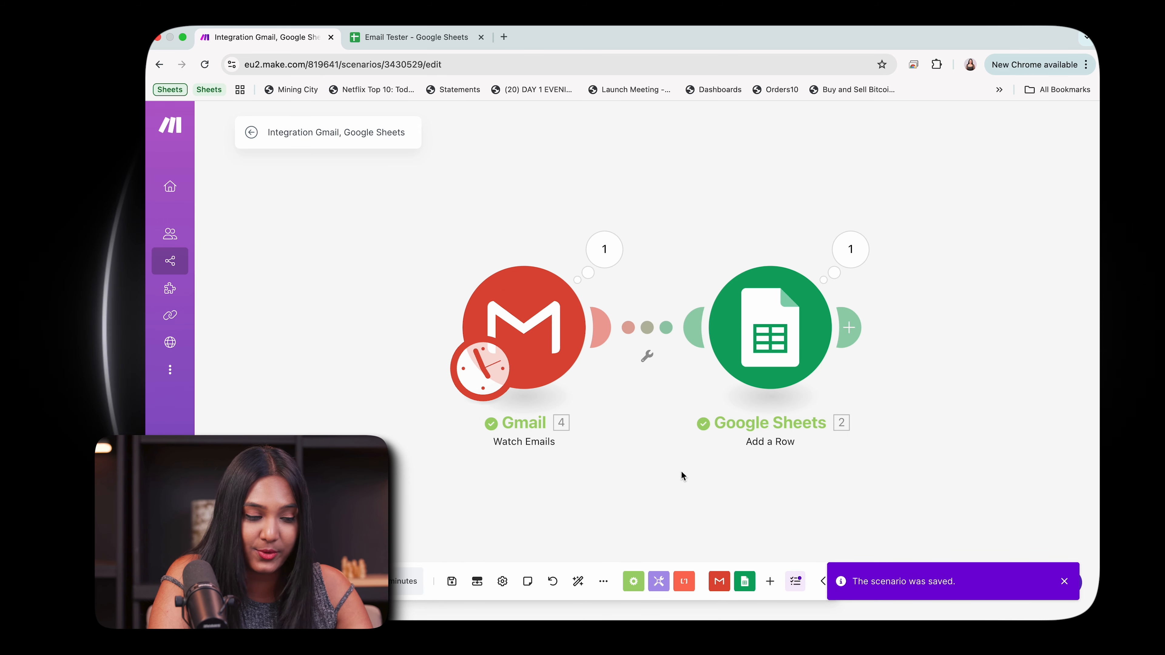